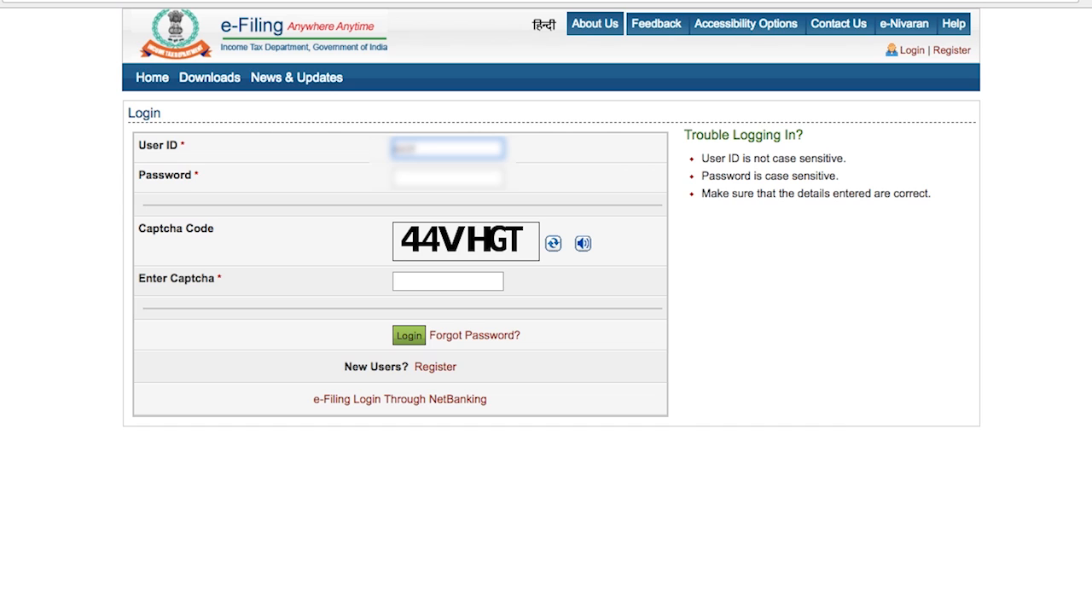
Step: Enter the user ID and the account password in the e-Filing login form
{"action": "type", "text": "???????"}
{"action": "left_click", "coordinate": [482, 177]}
{"action": "type", "text": "??????"}
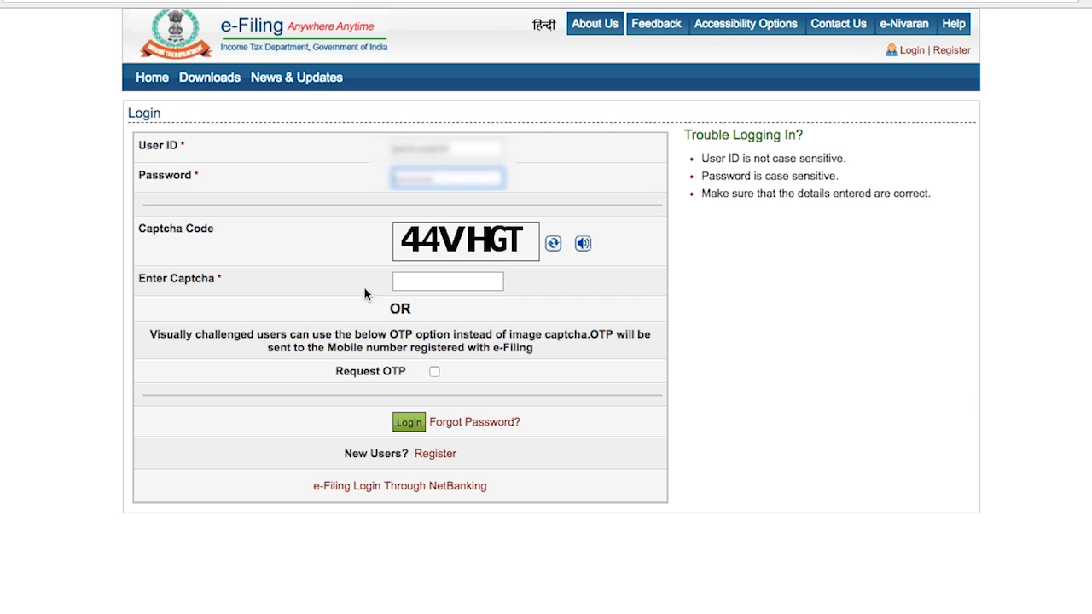
Step: Enter the displayed captcha code and log in to the portal
{"action": "left_click", "coordinate": [459, 279]}
{"action": "type", "text": "44V"}
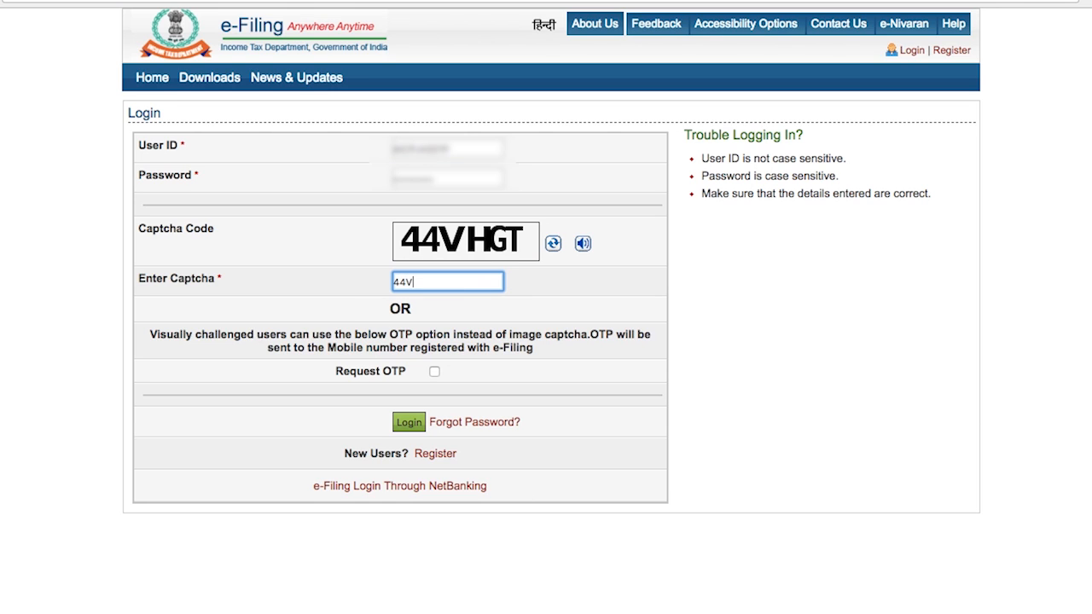
{"action": "type", "text": "HGT"}
{"action": "left_click", "coordinate": [410, 422]}
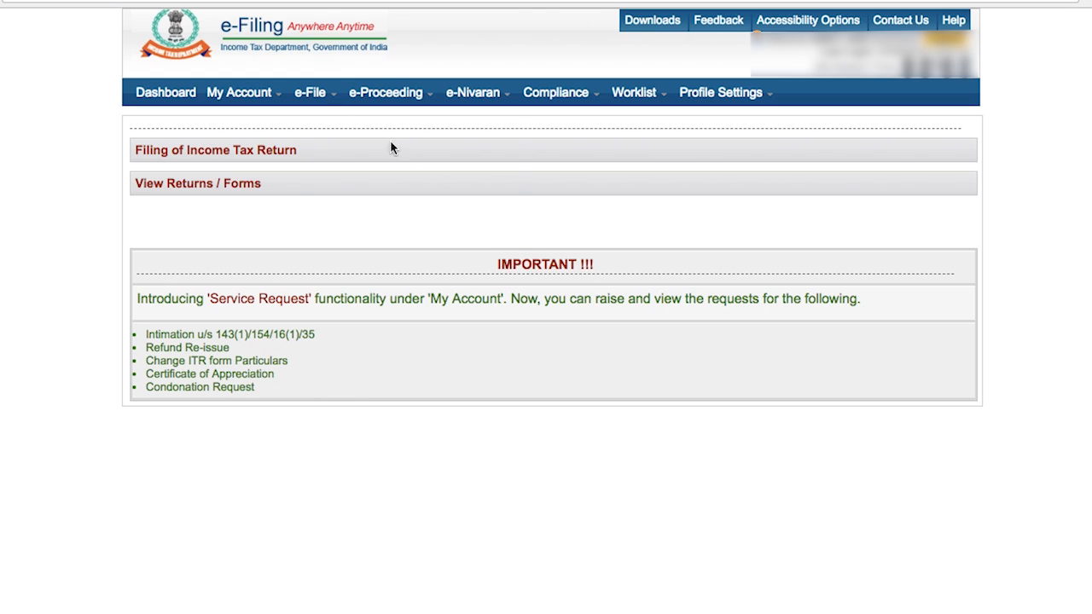
Step: Start an Income Tax Return for assessment year 2018-19 using form ITR-1 and Prepare and Submit Online mode
{"action": "mouse_move", "coordinate": [321, 96]}
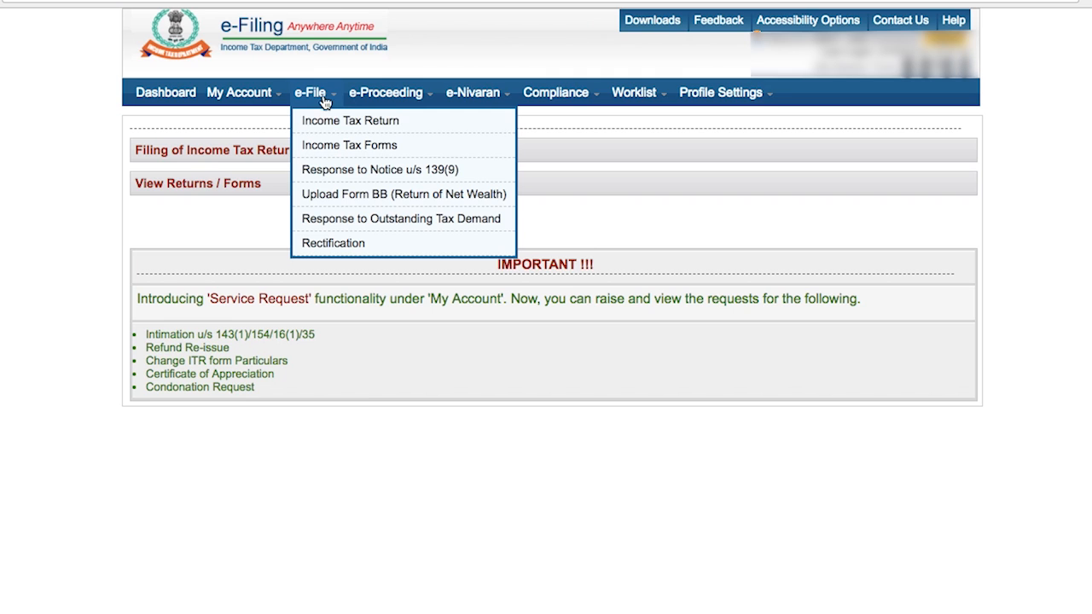
{"action": "left_click", "coordinate": [325, 122]}
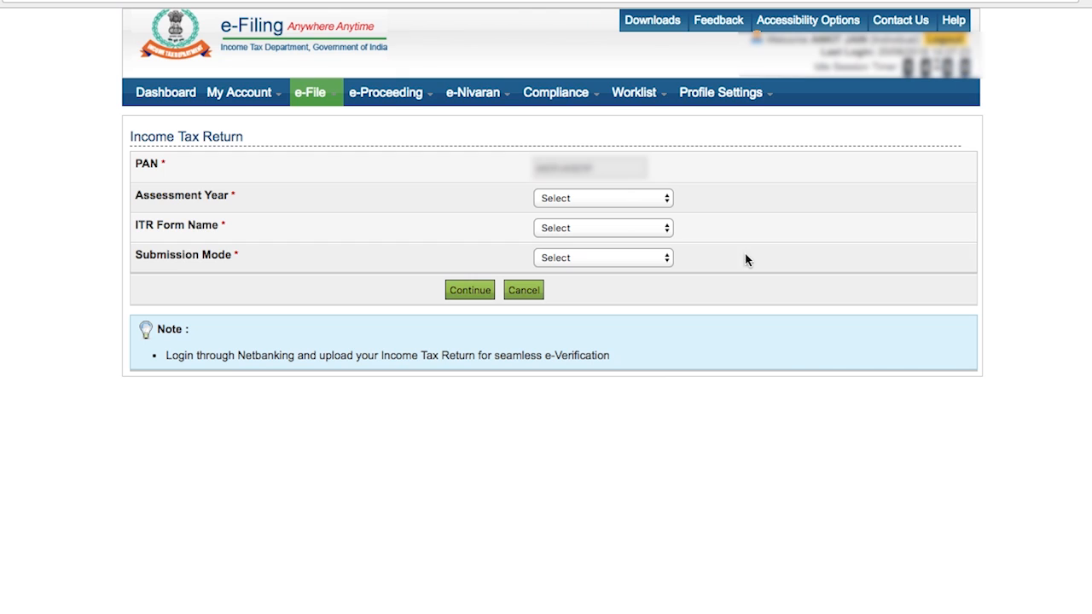
{"action": "left_click", "coordinate": [639, 201]}
{"action": "left_click", "coordinate": [638, 211]}
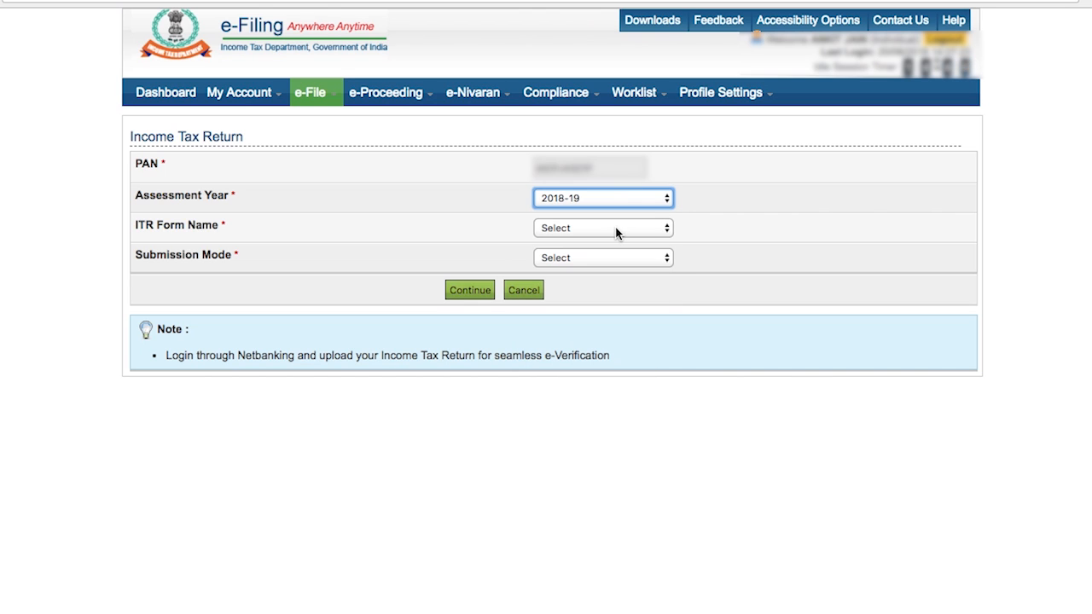
{"action": "left_click", "coordinate": [615, 228]}
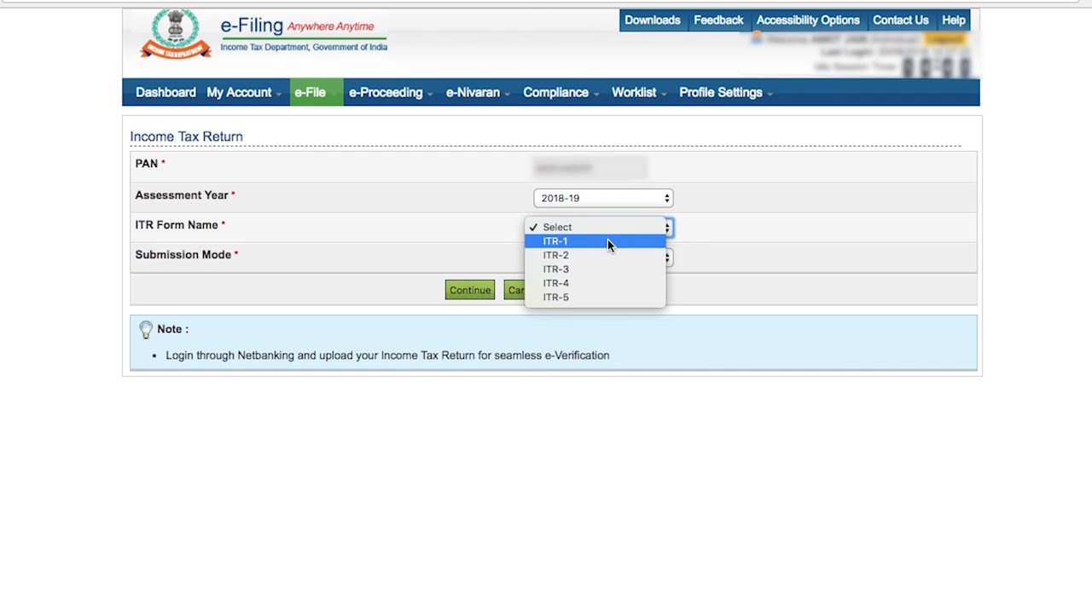
{"action": "left_click", "coordinate": [607, 242]}
{"action": "left_click", "coordinate": [583, 257]}
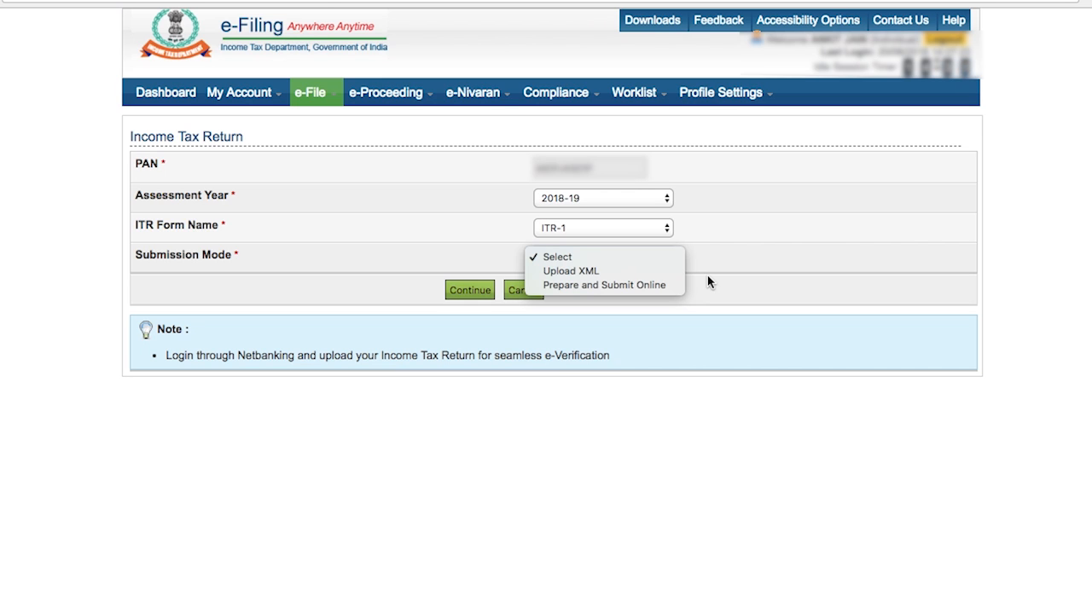
{"action": "left_click", "coordinate": [605, 289]}
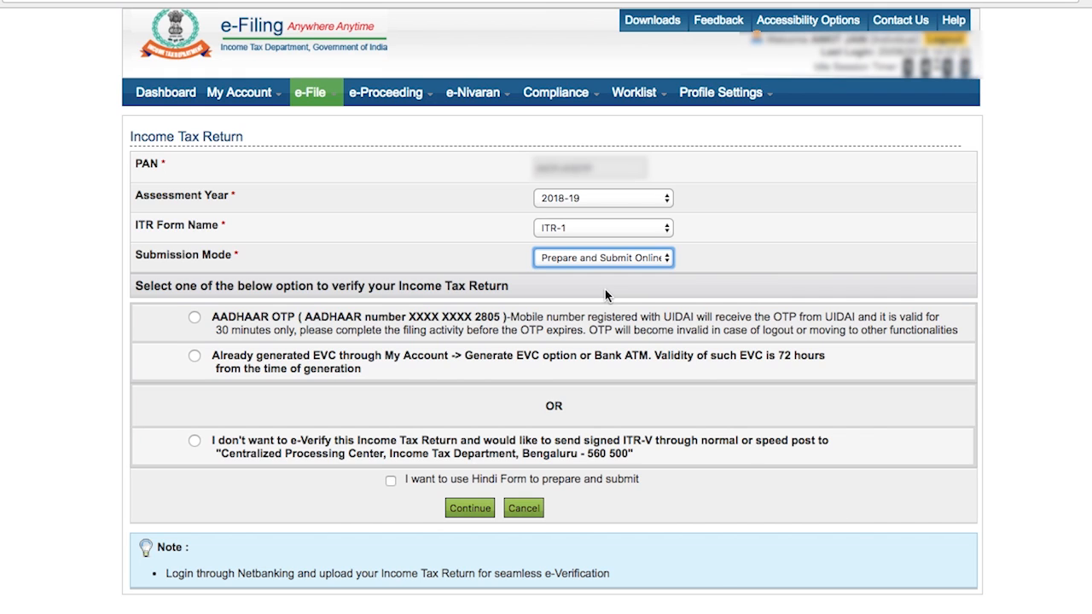
Step: Choose Aadhaar OTP as the return verification option and continue to the online form
{"action": "left_click", "coordinate": [195, 318]}
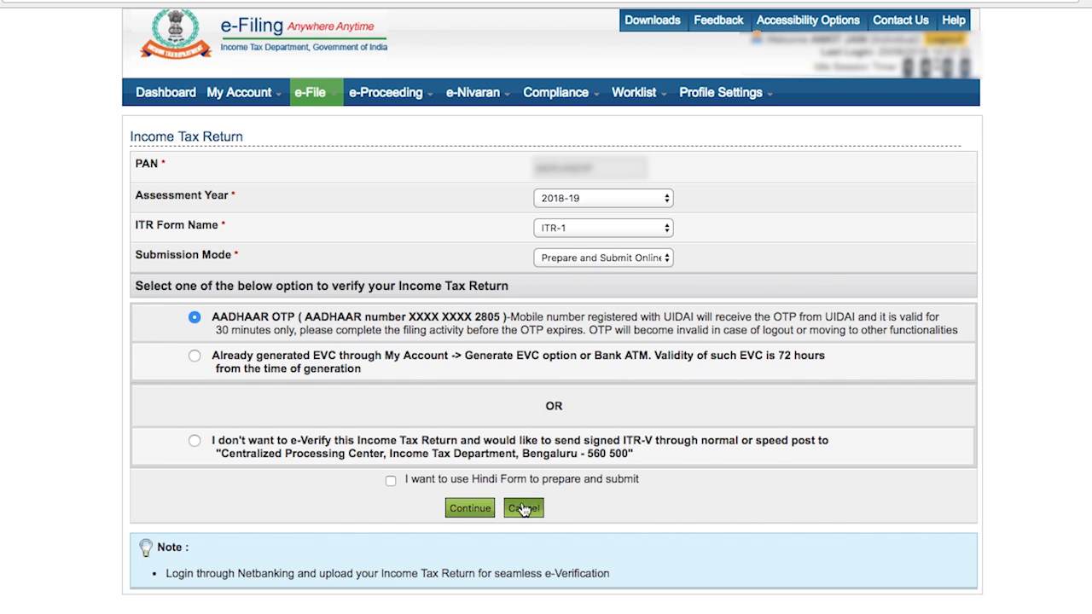
{"action": "left_click", "coordinate": [479, 506]}
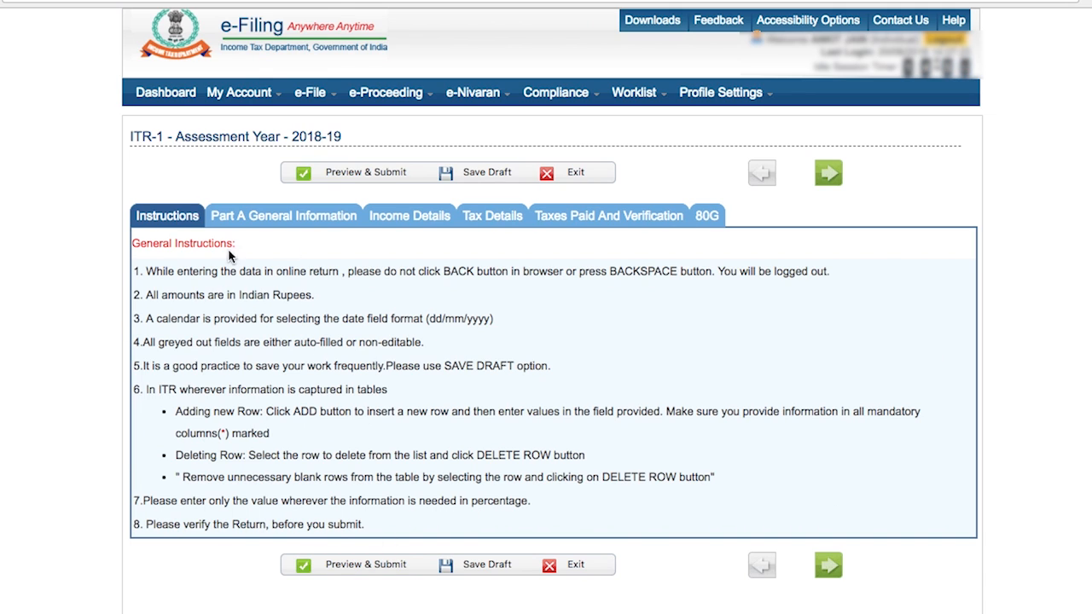
Step: Review the Part A General Information section and save the return as a draft
{"action": "left_click", "coordinate": [281, 218]}
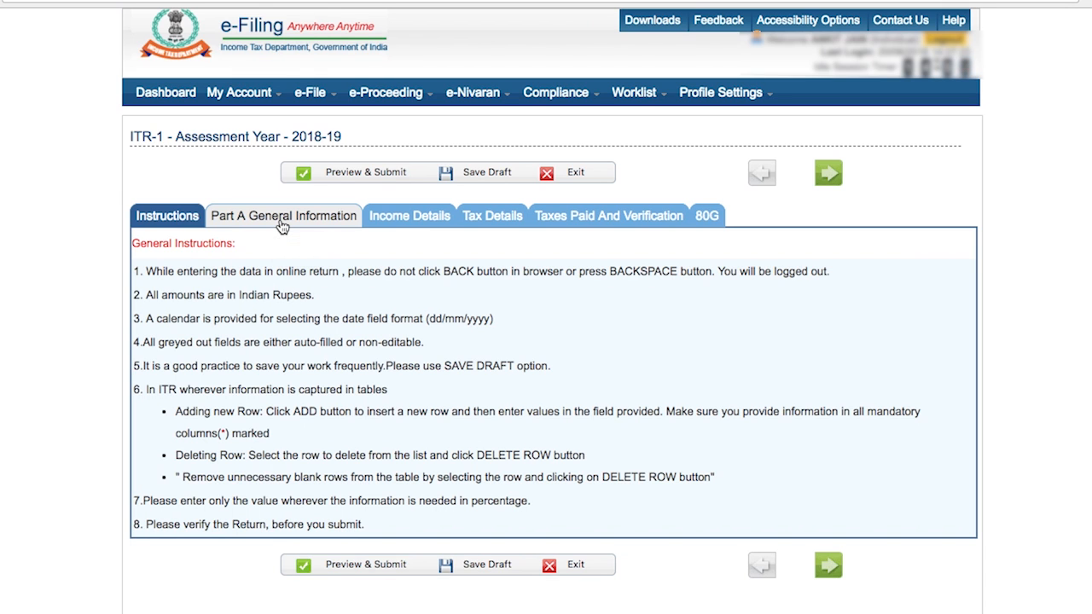
{"action": "scroll", "coordinate": [282, 223], "scroll_direction": "down", "scroll_amount": 3}
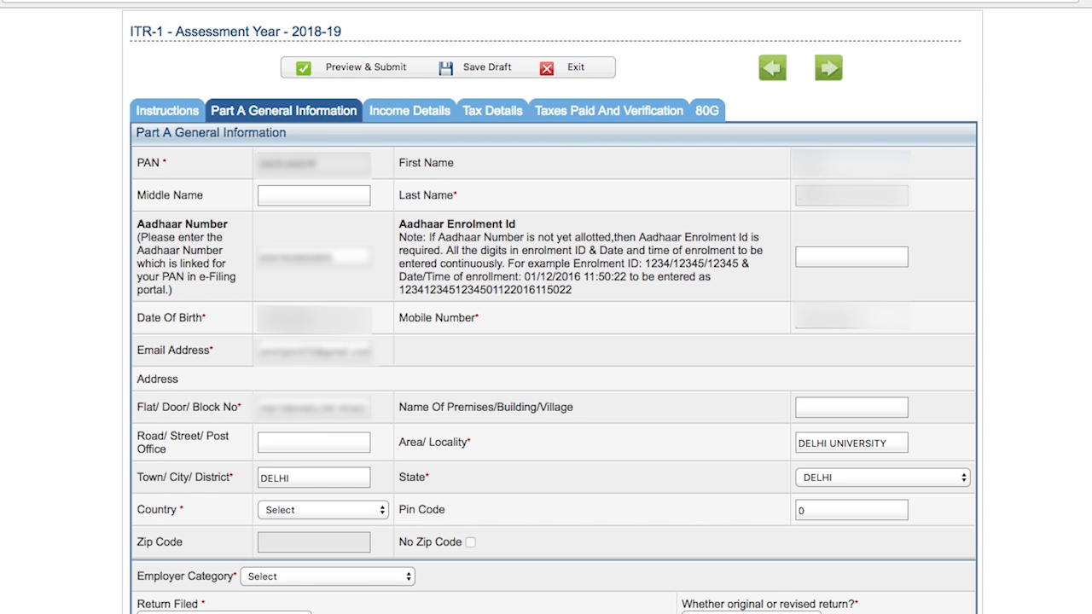
{"action": "scroll", "coordinate": [482, 608], "scroll_direction": "down", "scroll_amount": 5}
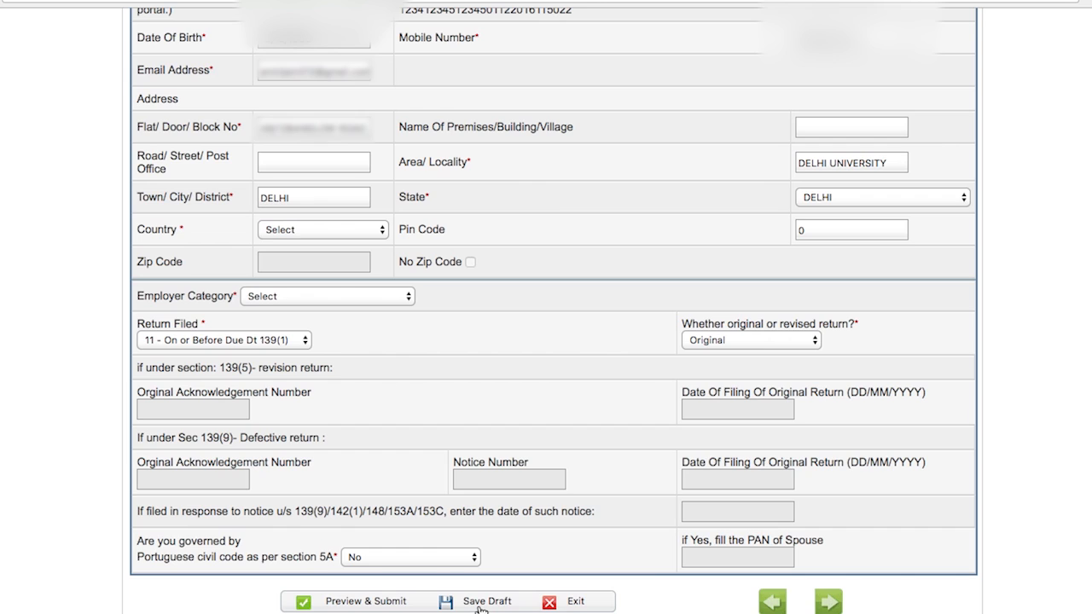
{"action": "scroll", "coordinate": [482, 608], "scroll_direction": "down", "scroll_amount": 1}
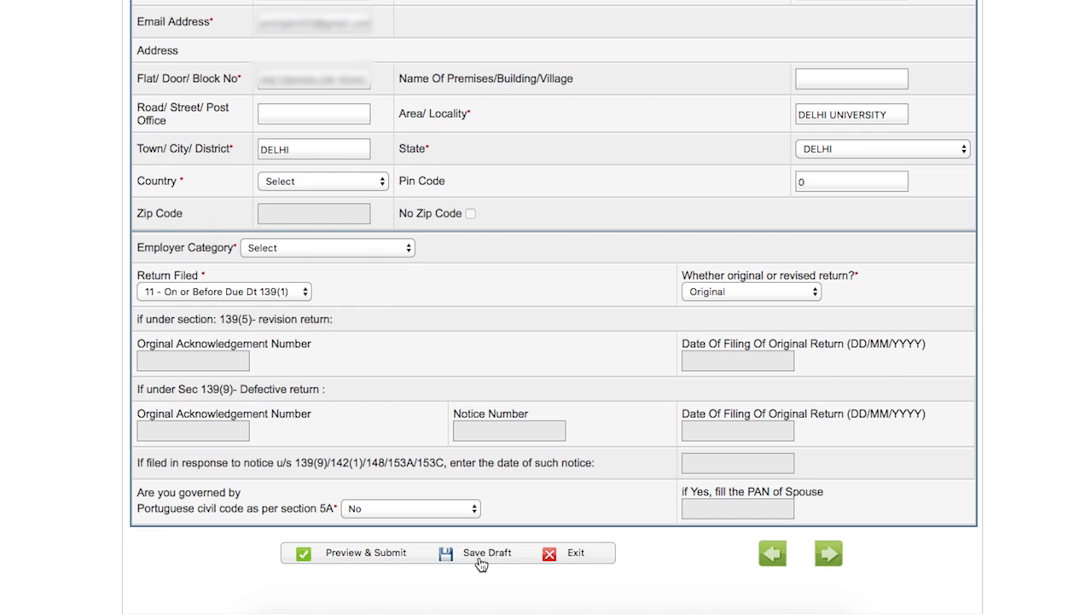
{"action": "left_click", "coordinate": [482, 555]}
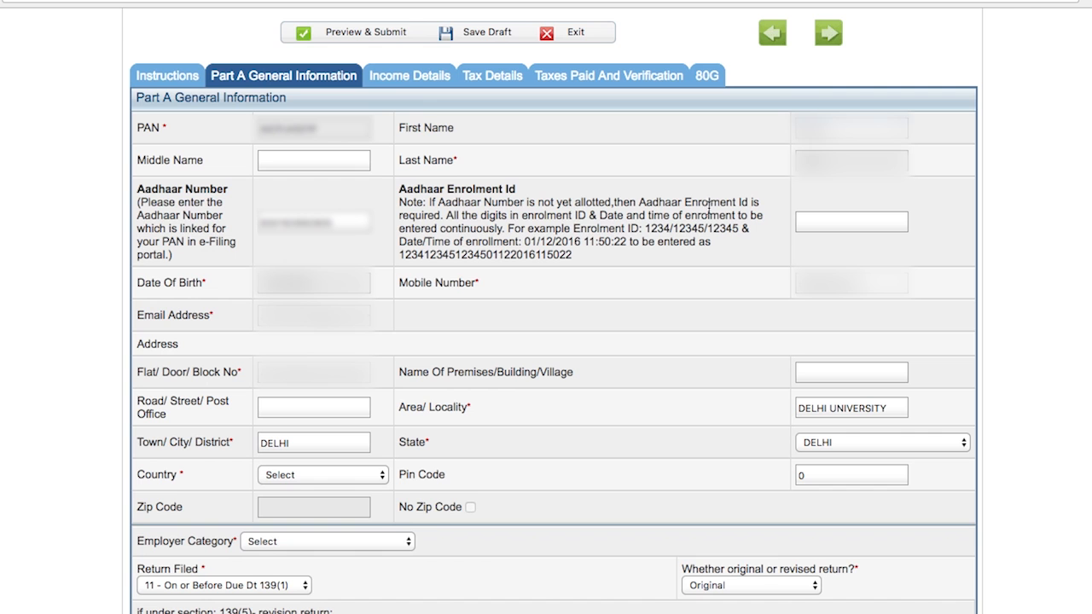
Step: Open the Income Details section and review the salary and house property entries
{"action": "left_click", "coordinate": [409, 84]}
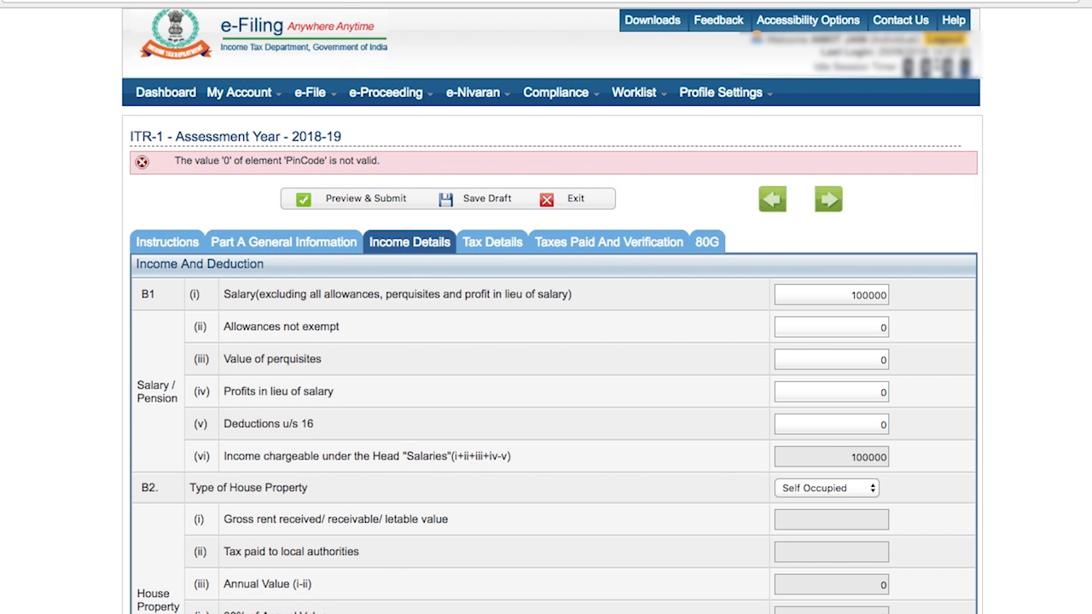
{"action": "scroll", "coordinate": [552, 341], "scroll_direction": "down", "scroll_amount": 5}
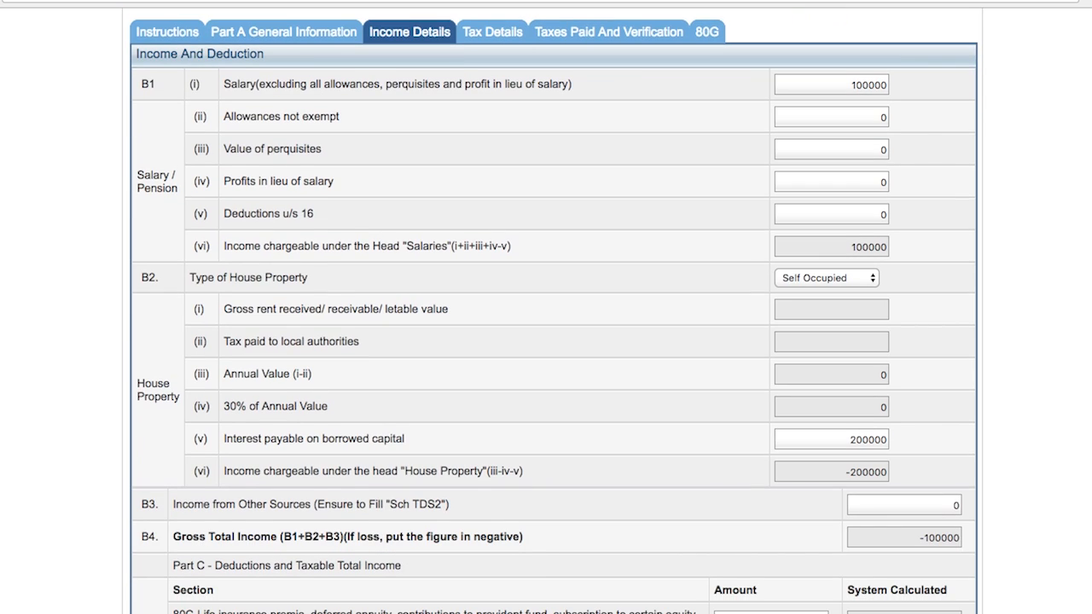
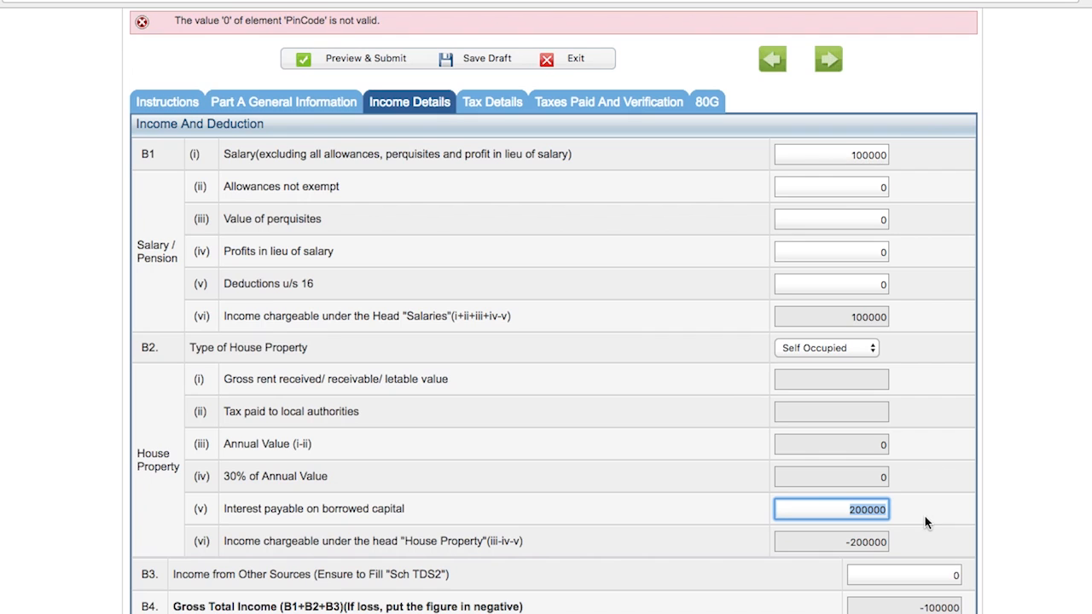
Step: Change the house property type to Let Out and enter 50000 as gross rent received
{"action": "left_click", "coordinate": [861, 347]}
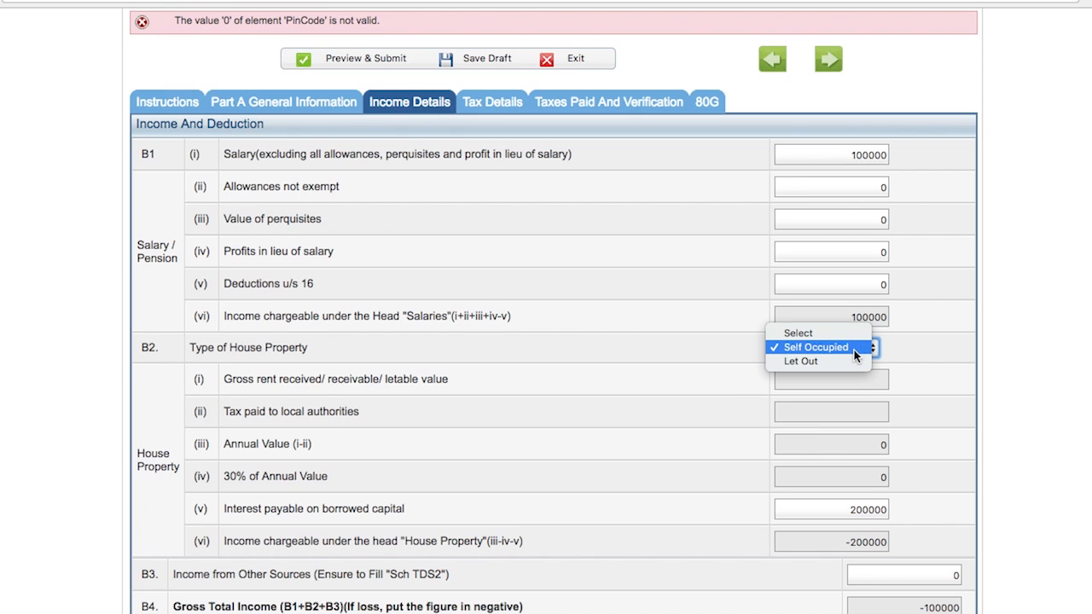
{"action": "left_click", "coordinate": [837, 360]}
{"action": "left_click", "coordinate": [834, 379]}
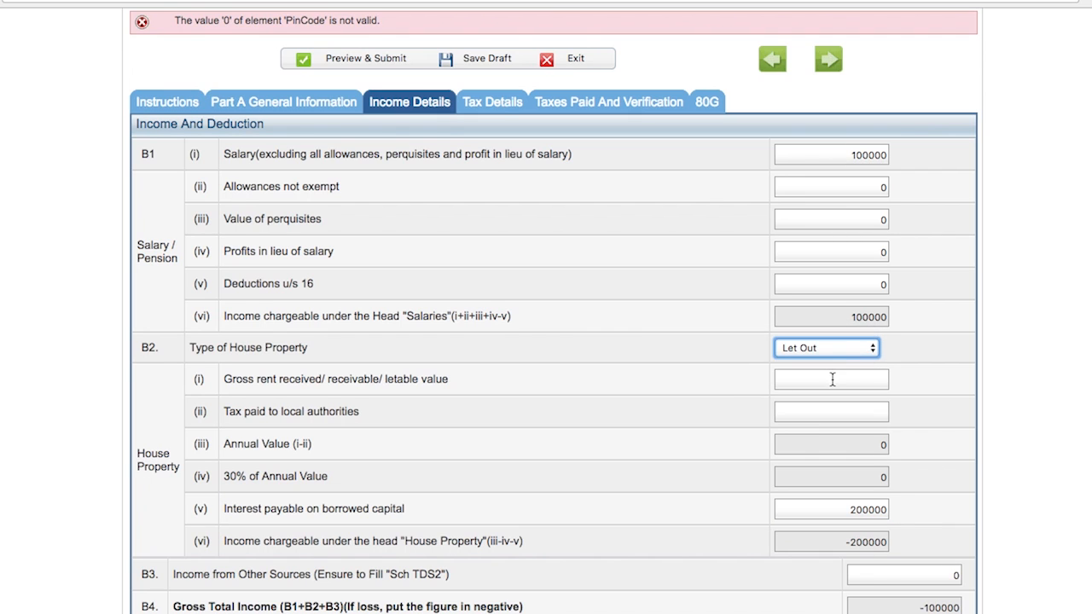
{"action": "type", "text": "50000"}
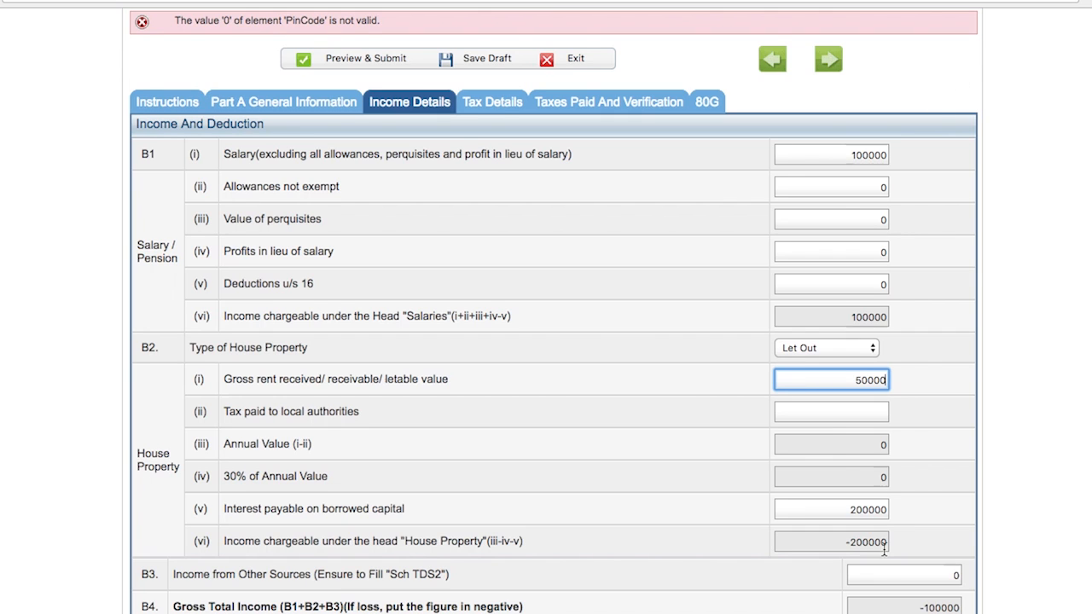
Step: Enter 50000 as tax paid to local authorities and 20000 as interest payable on borrowed capital
{"action": "left_click", "coordinate": [839, 413]}
{"action": "type", "text": "50000"}
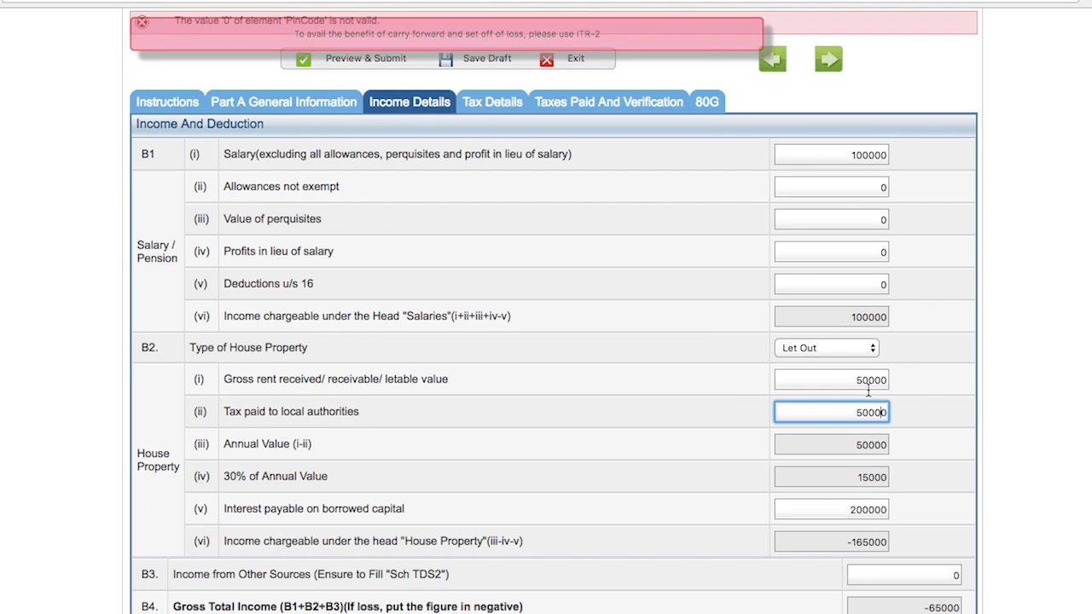
{"action": "key", "text": "Tab"}
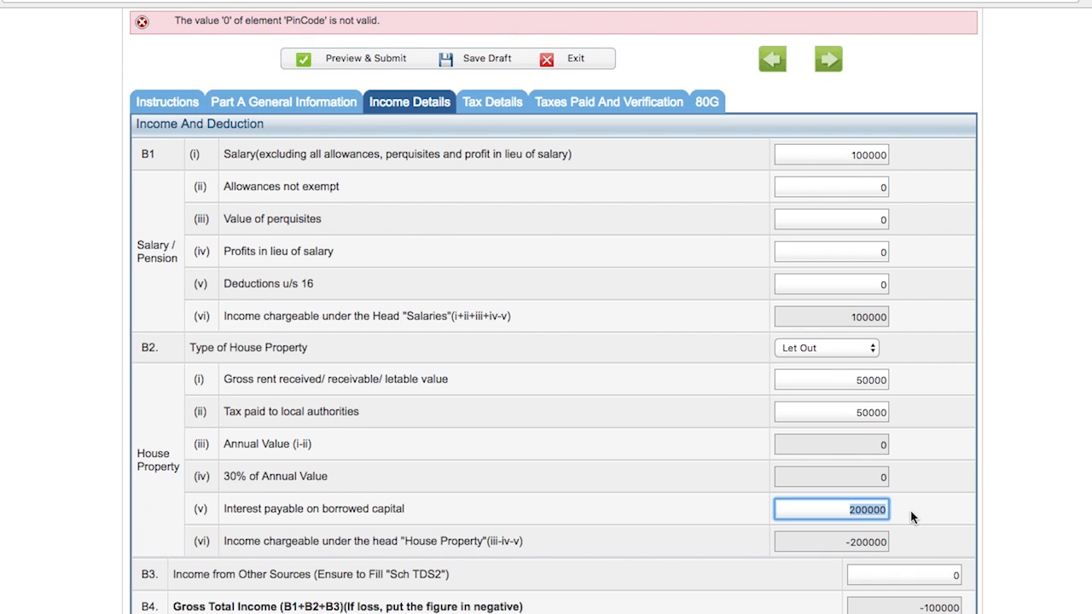
{"action": "type", "text": "20000"}
{"action": "left_click", "coordinate": [846, 541]}
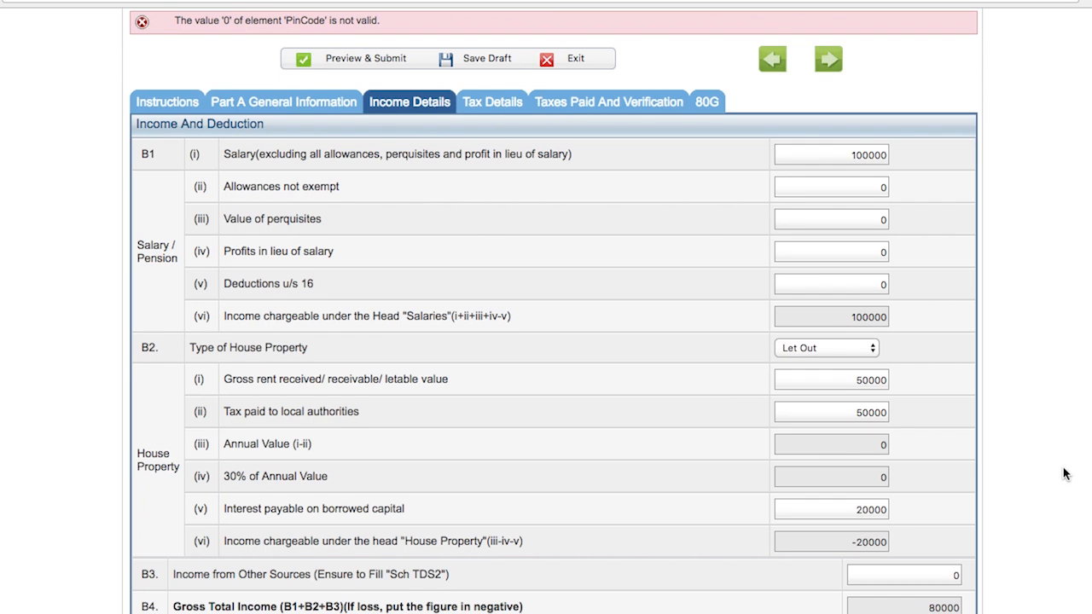
Step: Review the income from other sources entry and the Part C deductions list
{"action": "scroll", "coordinate": [1064, 474], "scroll_direction": "down", "scroll_amount": 2}
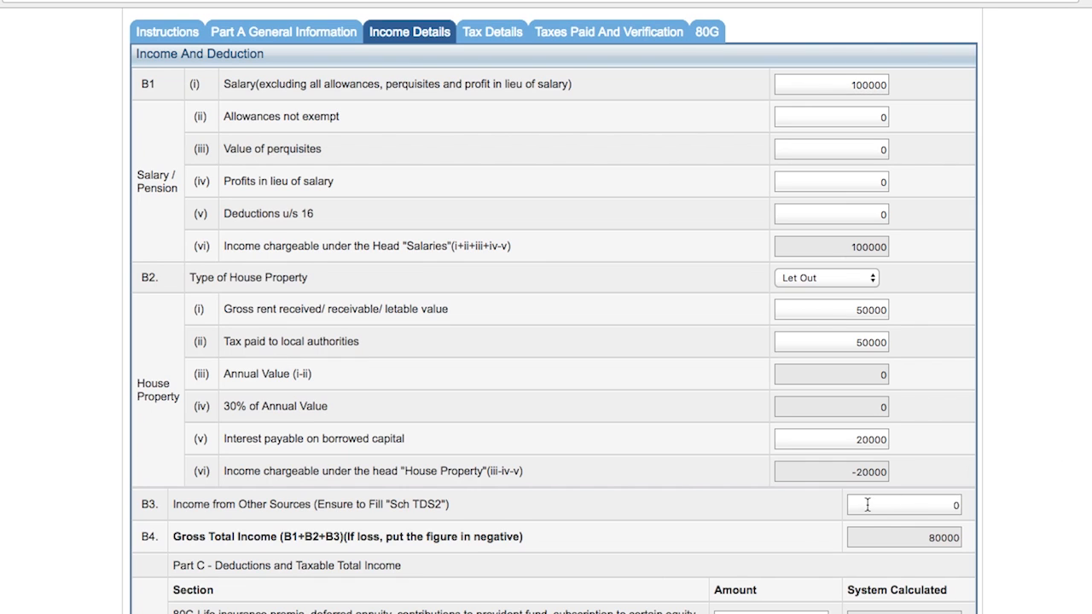
{"action": "left_click", "coordinate": [920, 506]}
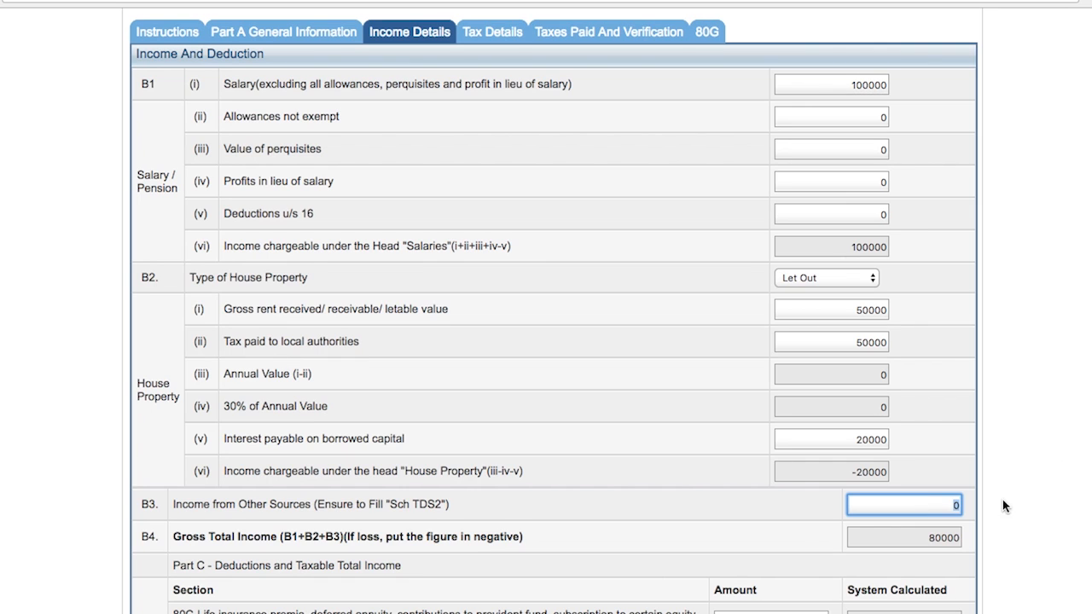
{"action": "left_click", "coordinate": [999, 454]}
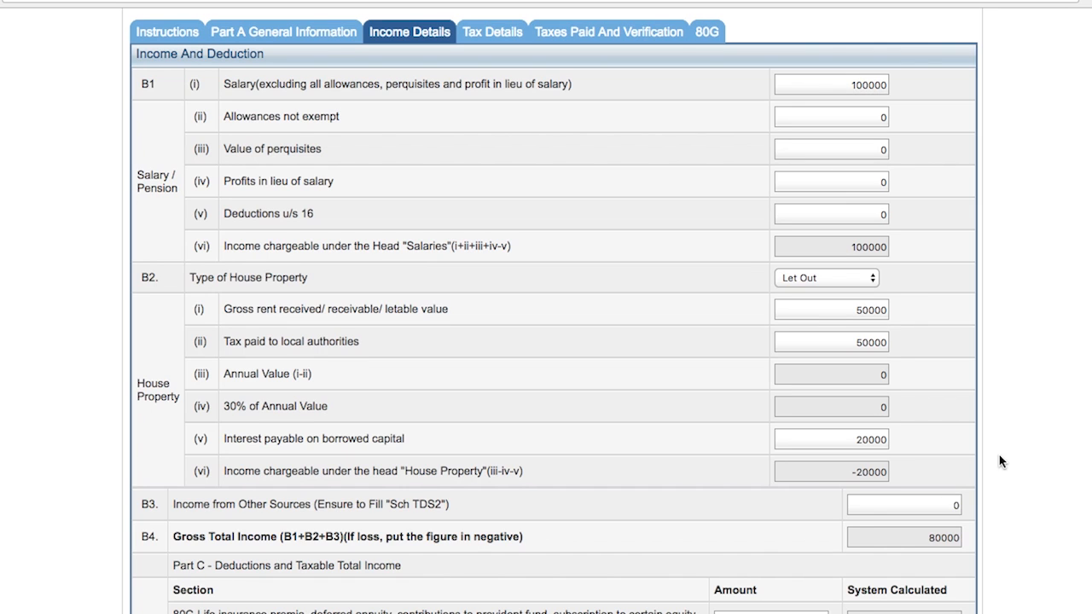
{"action": "scroll", "coordinate": [1000, 455], "scroll_direction": "down", "scroll_amount": 3}
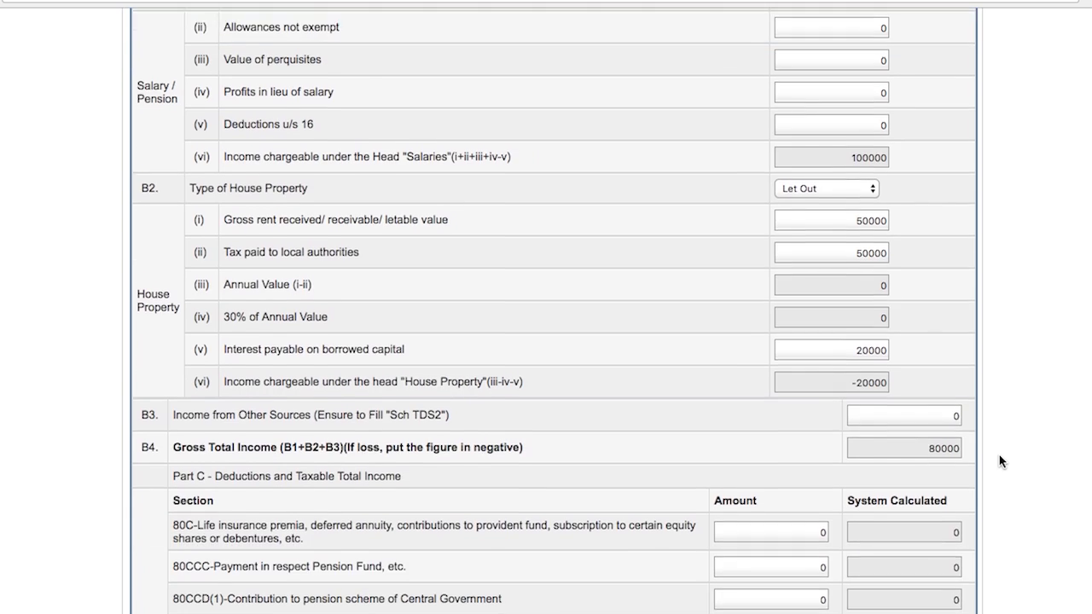
{"action": "scroll", "coordinate": [1000, 457], "scroll_direction": "down", "scroll_amount": 10}
{"action": "scroll", "coordinate": [1000, 458], "scroll_direction": "down", "scroll_amount": 4}
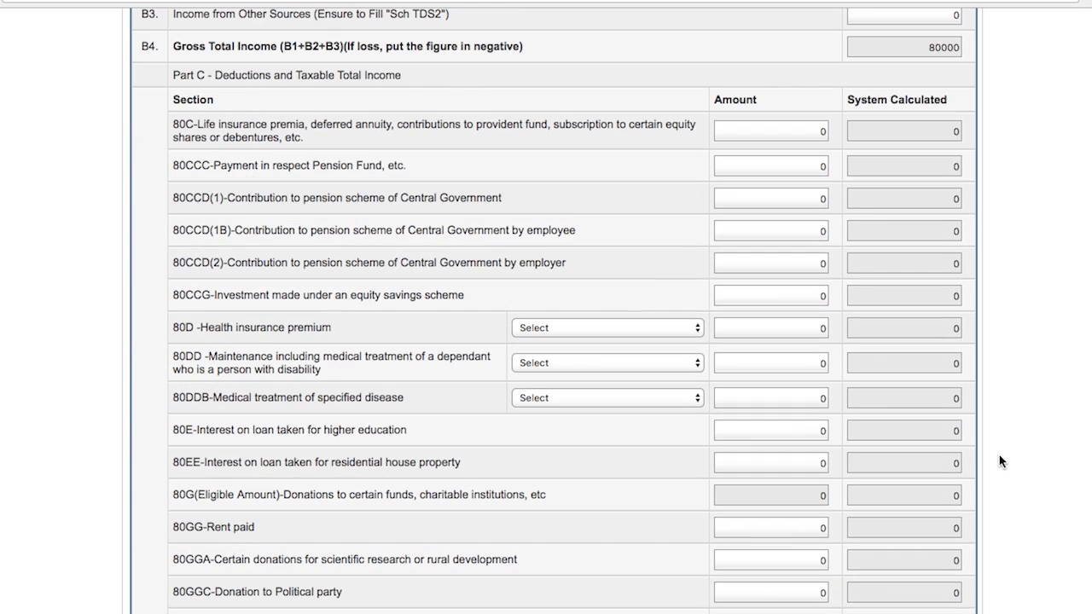
{"action": "left_click_drag", "start_coordinate": [872, 46], "coordinate": [981, 51]}
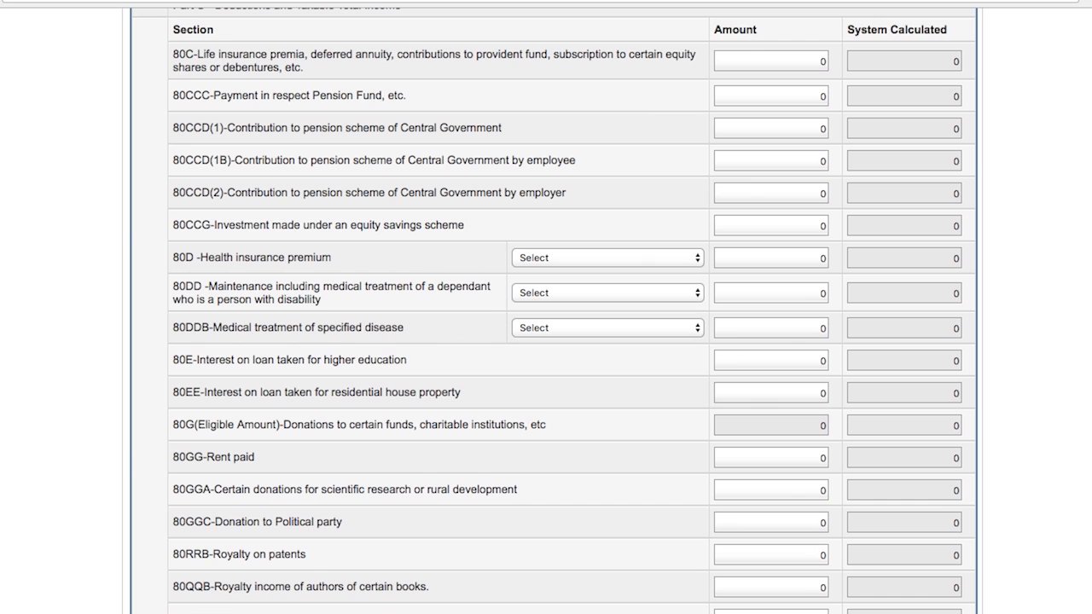
{"action": "scroll", "coordinate": [773, 154], "scroll_direction": "up", "scroll_amount": 2}
Step: Enter 100000 as the 80C deduction for life insurance, provident fund and similar investments
{"action": "left_click", "coordinate": [773, 153]}
{"action": "type", "text": "100000"}
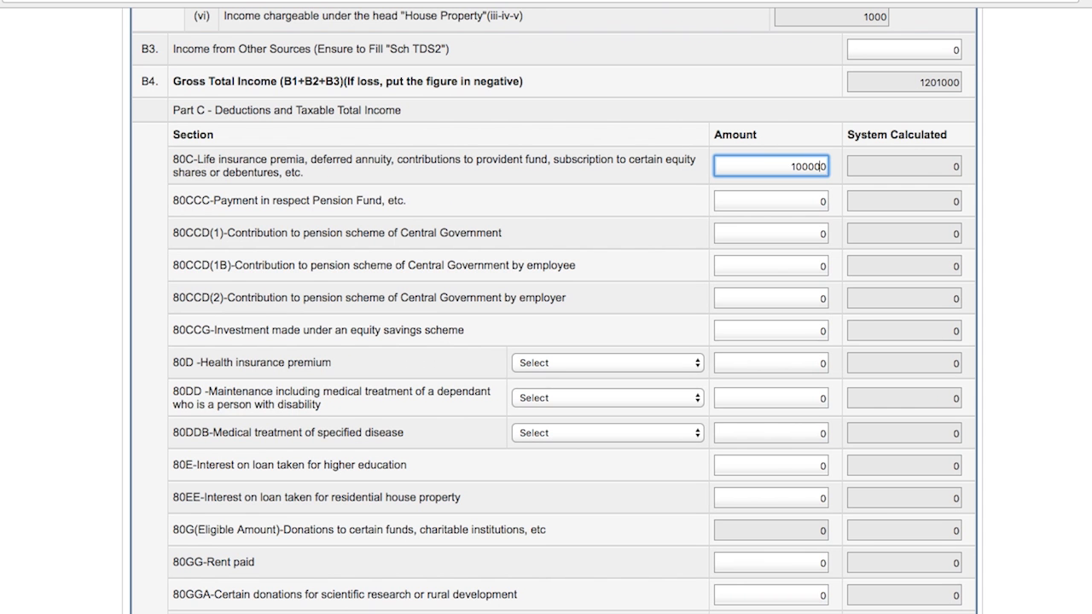
{"action": "left_click", "coordinate": [1050, 308]}
Step: Enter 20000 as the 80TTA deduction for interest on savings bank accounts
{"action": "scroll", "coordinate": [1050, 308], "scroll_direction": "down", "scroll_amount": 5}
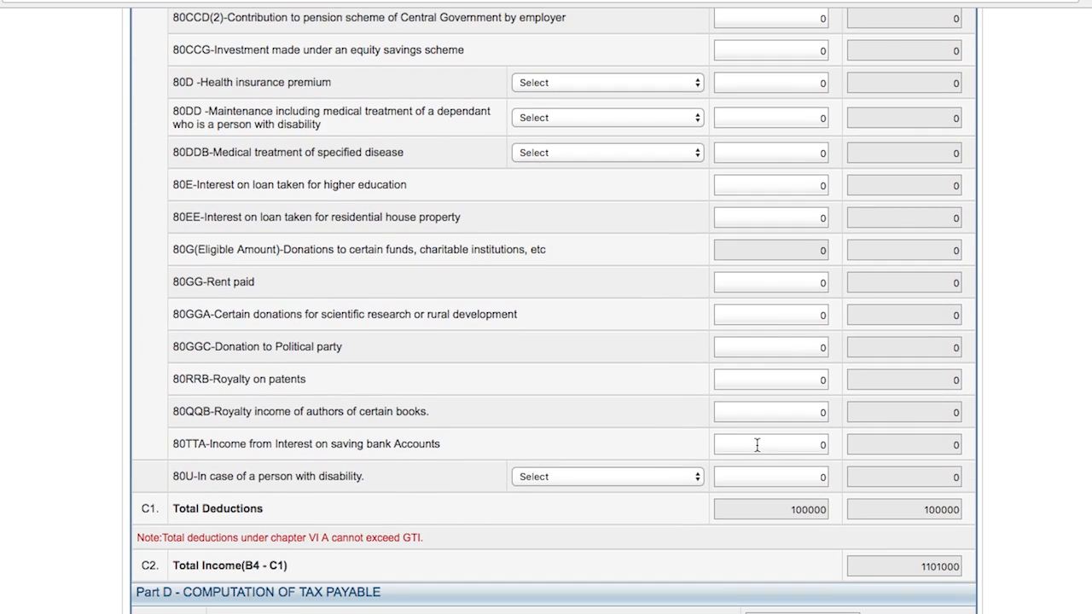
{"action": "left_click", "coordinate": [757, 444]}
{"action": "type", "text": "20000"}
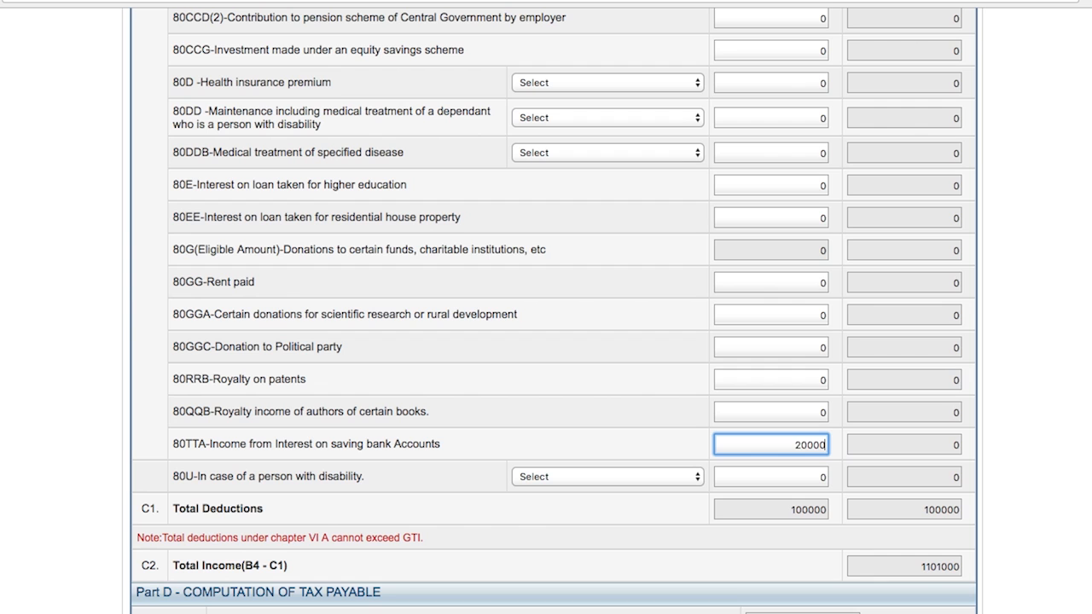
{"action": "left_click", "coordinate": [705, 566]}
Step: Review the deductions list and the coverage options for the 80D health insurance premium
{"action": "scroll", "coordinate": [705, 566], "scroll_direction": "down", "scroll_amount": 1}
{"action": "scroll", "coordinate": [554, 312], "scroll_direction": "down", "scroll_amount": 1}
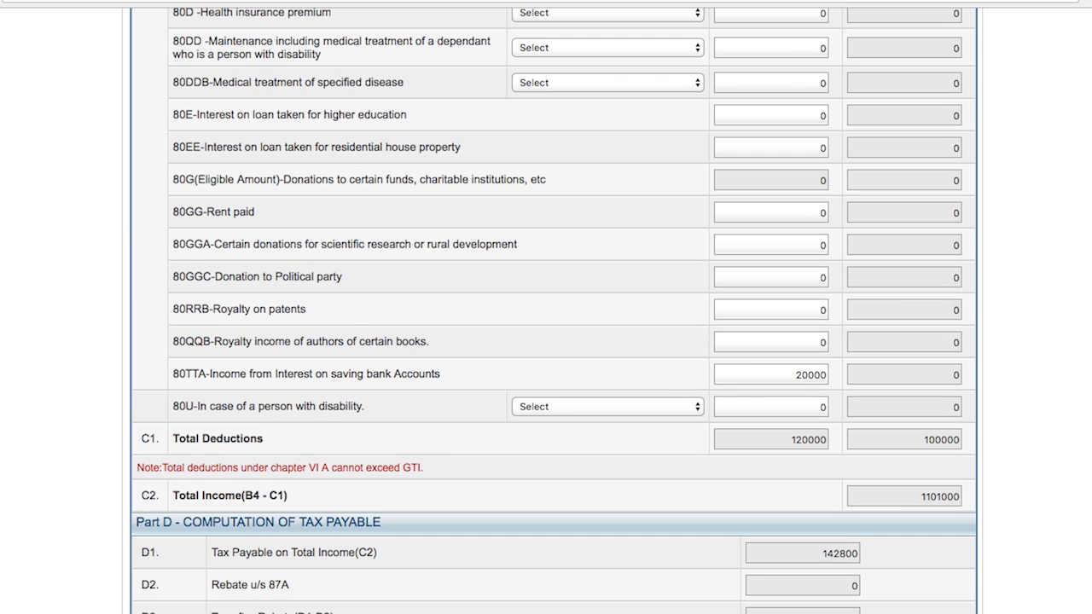
{"action": "scroll", "coordinate": [1065, 314], "scroll_direction": "up", "scroll_amount": 2}
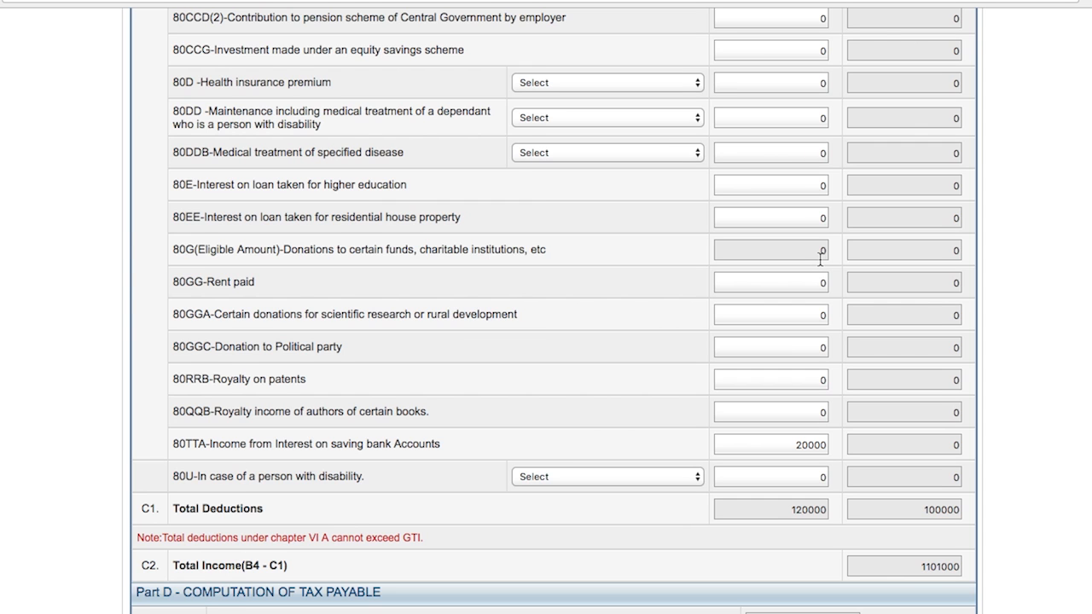
{"action": "scroll", "coordinate": [820, 257], "scroll_direction": "up", "scroll_amount": 5}
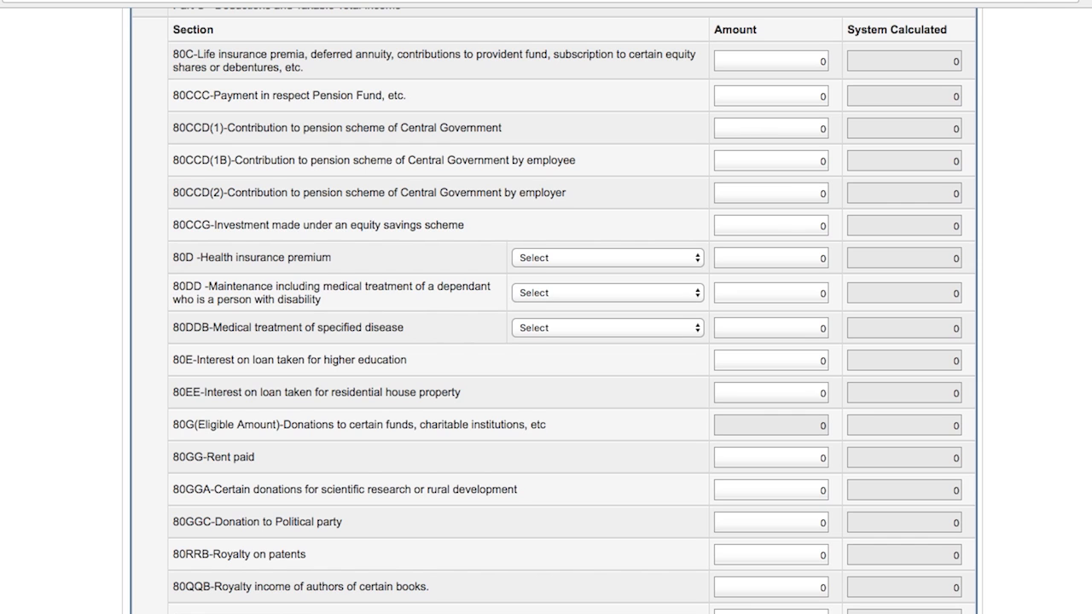
{"action": "scroll", "coordinate": [546, 308], "scroll_direction": "down", "scroll_amount": 1}
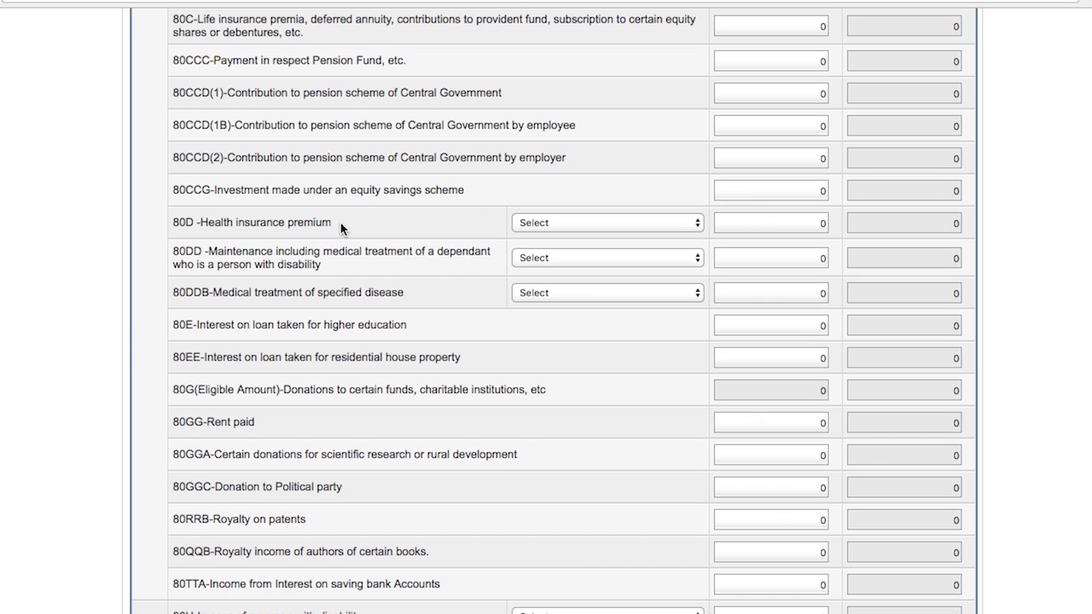
{"action": "left_click", "coordinate": [529, 222]}
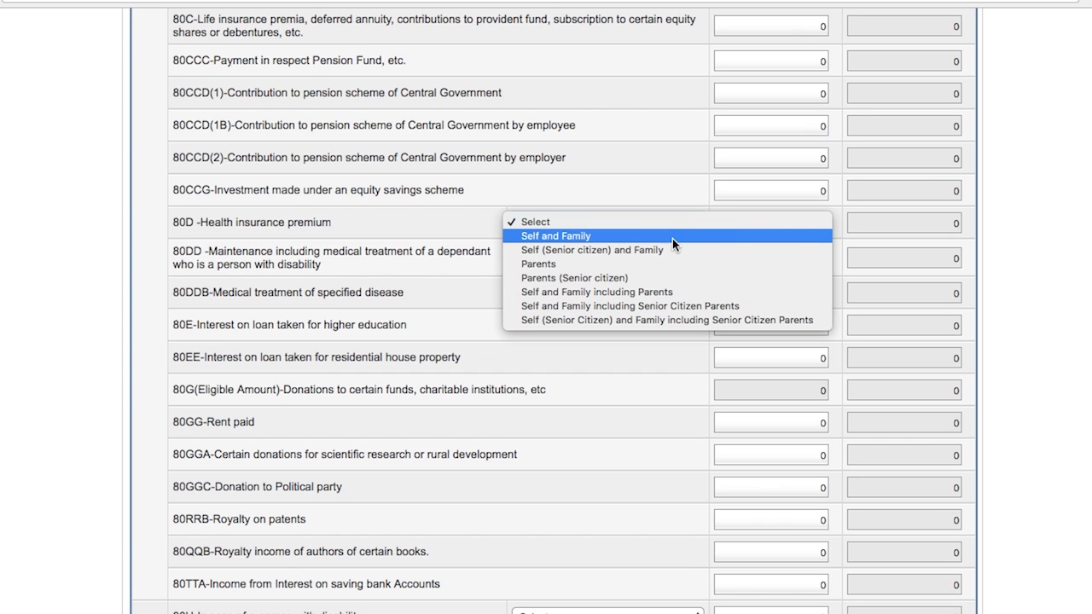
{"action": "left_click", "coordinate": [461, 216]}
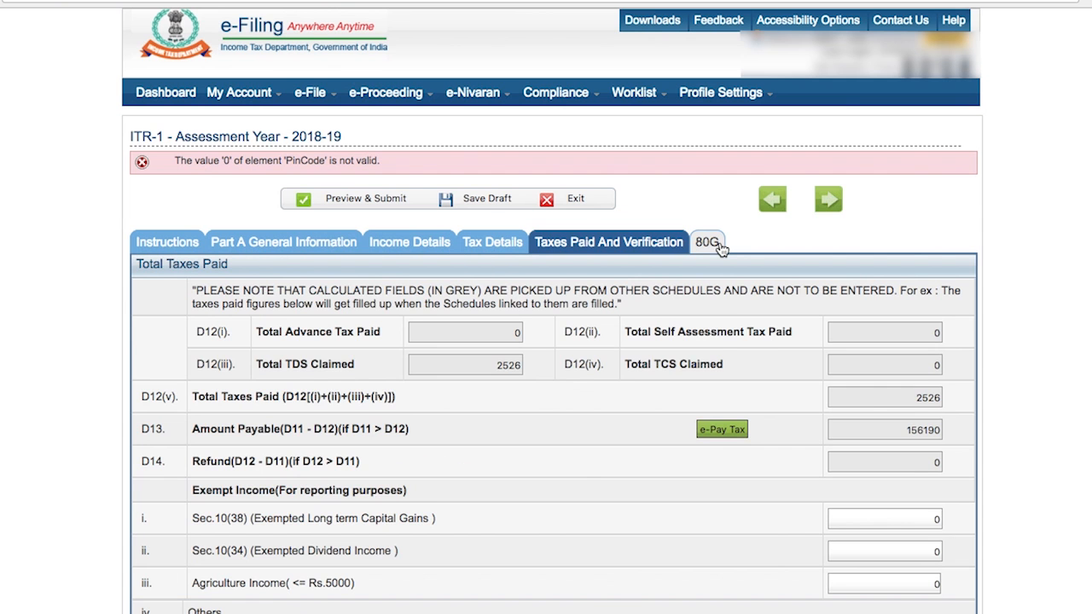
Step: Open the 80G section and review the donation tables
{"action": "left_click", "coordinate": [710, 243]}
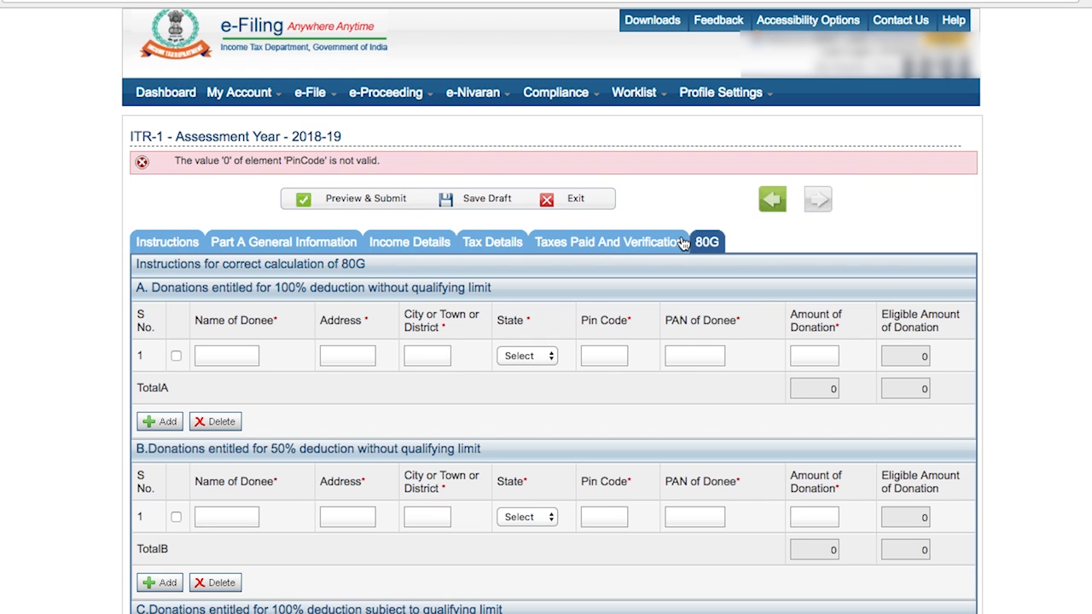
{"action": "scroll", "coordinate": [1055, 404], "scroll_direction": "down", "scroll_amount": 3}
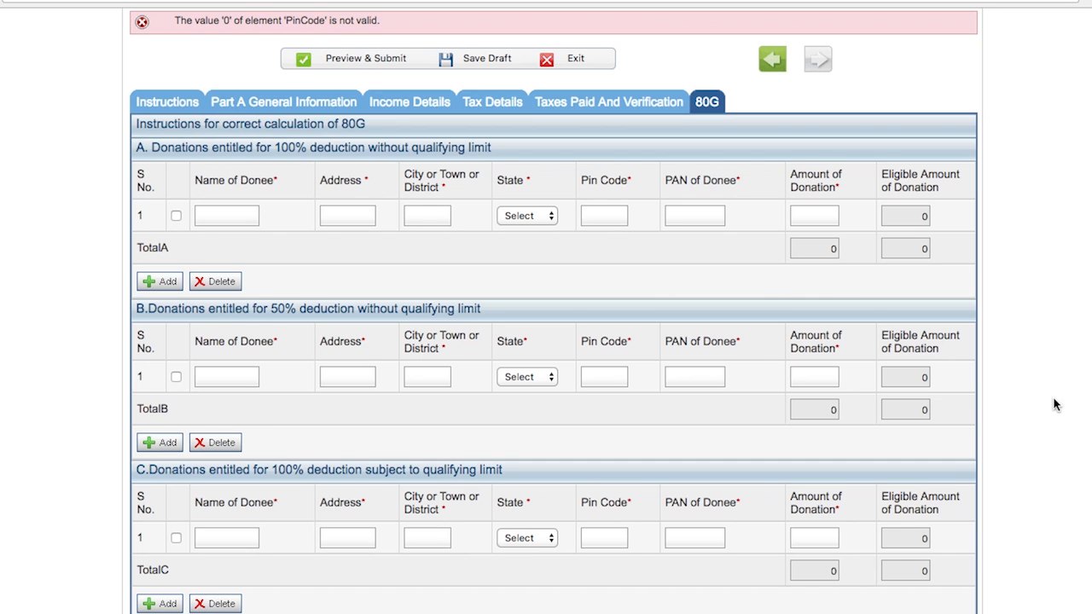
{"action": "scroll", "coordinate": [1055, 404], "scroll_direction": "down", "scroll_amount": 3}
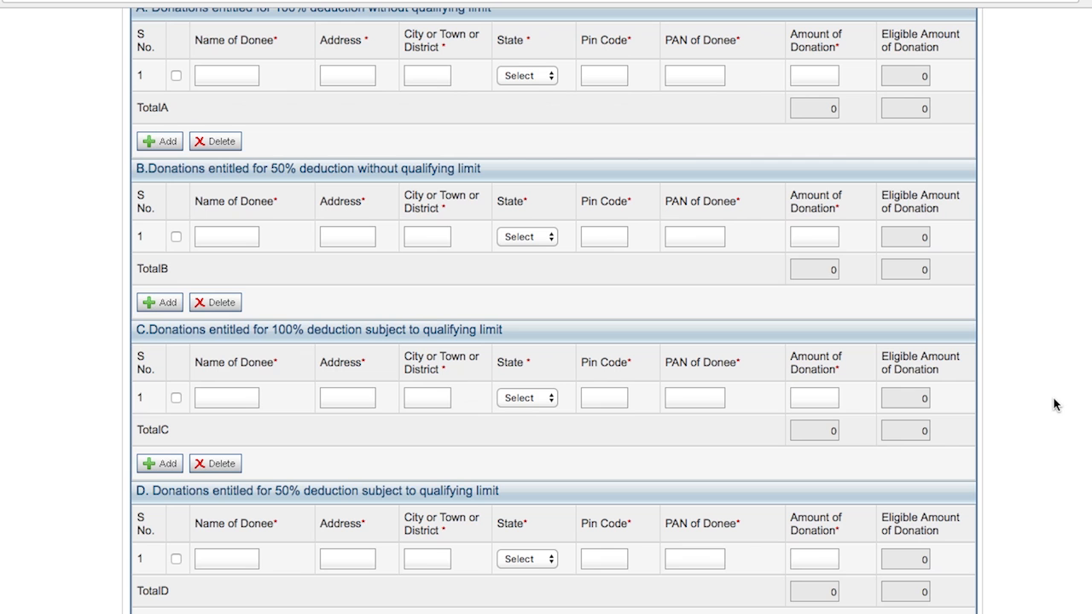
{"action": "scroll", "coordinate": [999, 423], "scroll_direction": "up", "scroll_amount": 4}
{"action": "scroll", "coordinate": [999, 423], "scroll_direction": "down", "scroll_amount": 3}
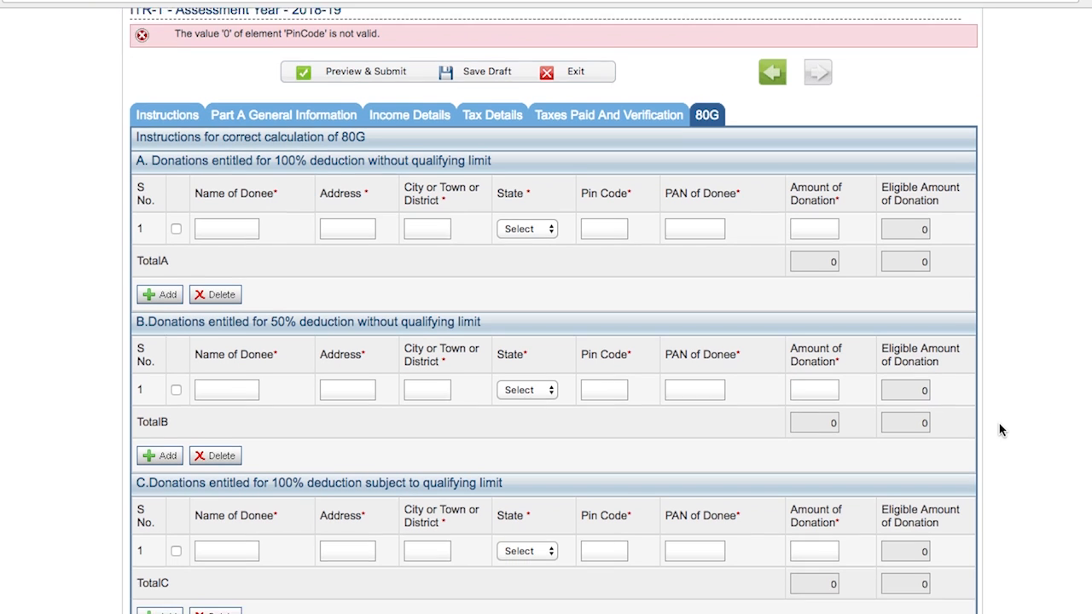
{"action": "scroll", "coordinate": [999, 429], "scroll_direction": "up", "scroll_amount": 1}
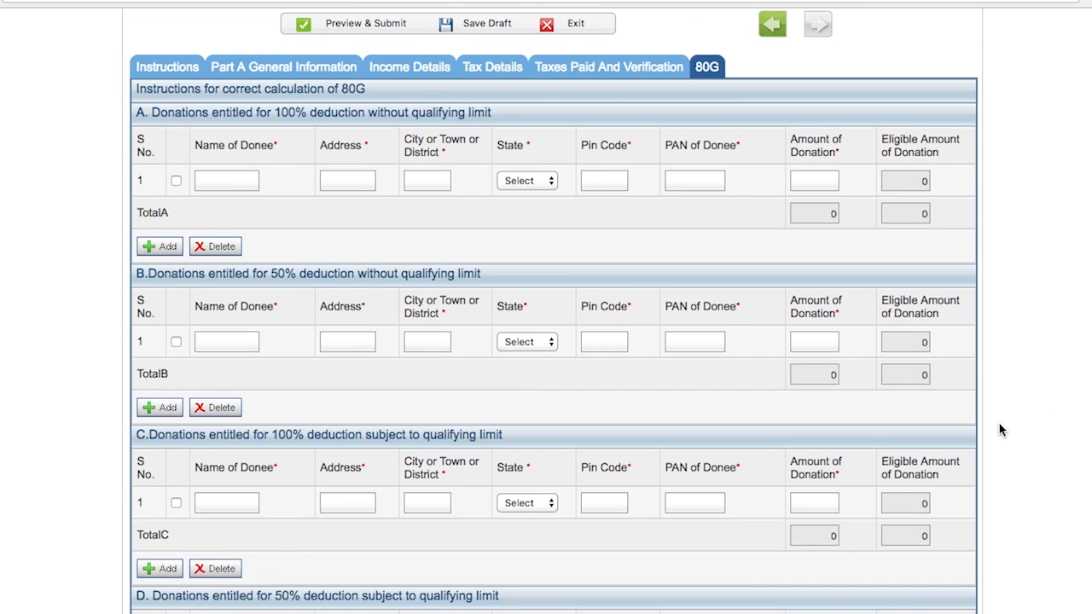
Step: Return to Income Details and review the deduction amounts, total deductions and total income
{"action": "left_click", "coordinate": [434, 72]}
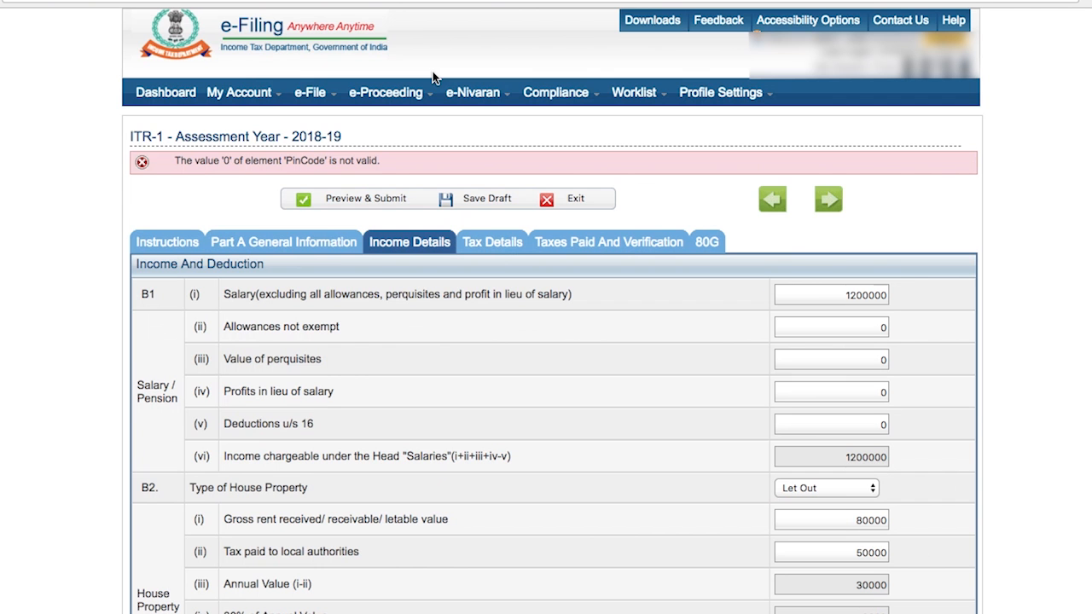
{"action": "scroll", "coordinate": [1043, 292], "scroll_direction": "down", "scroll_amount": 9}
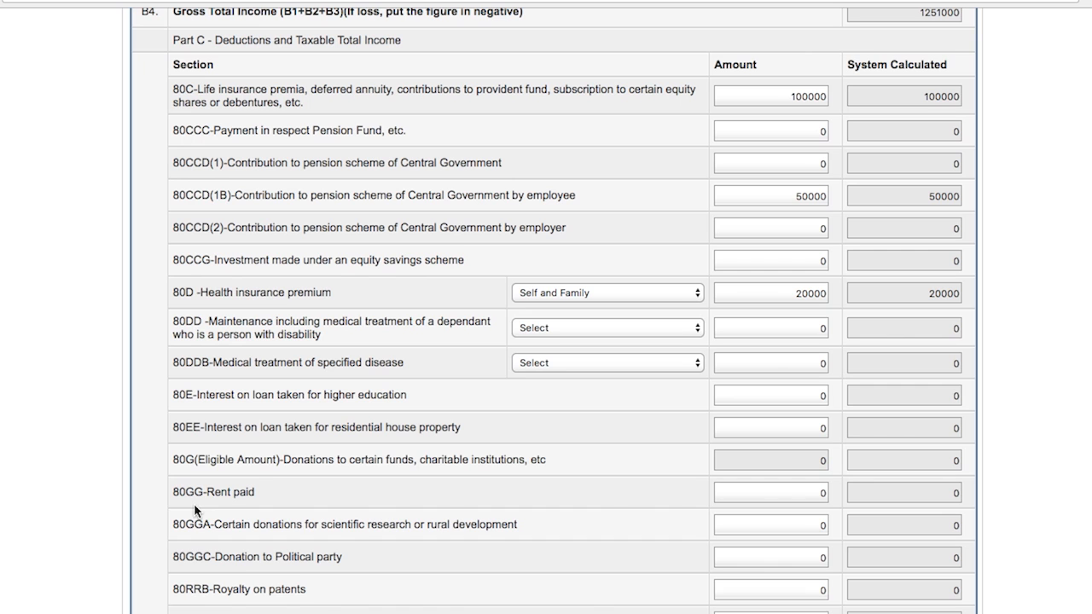
{"action": "scroll", "coordinate": [786, 478], "scroll_direction": "down", "scroll_amount": 1}
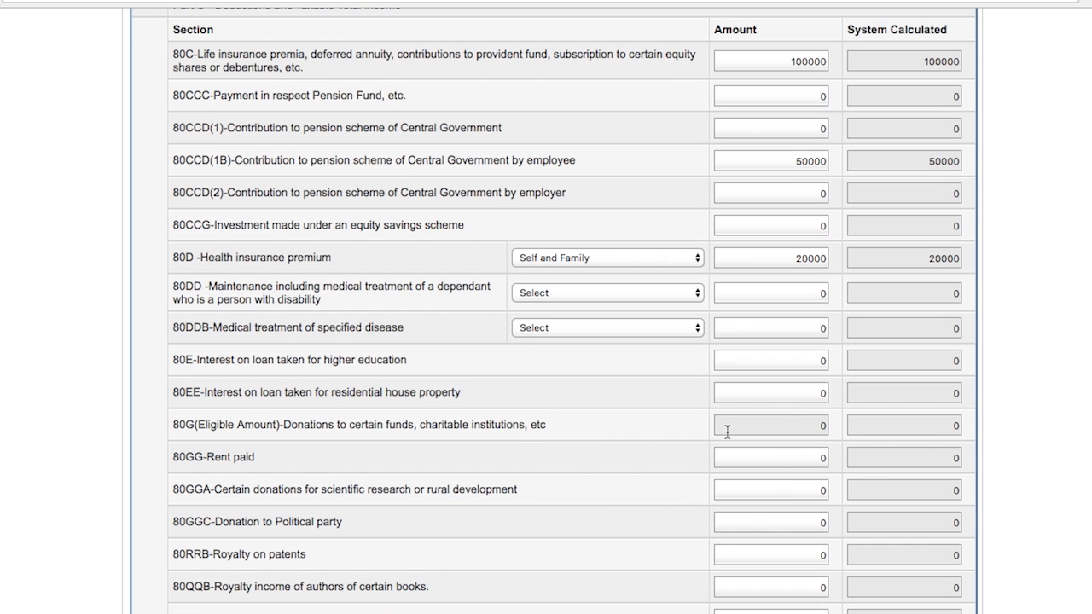
{"action": "scroll", "coordinate": [998, 578], "scroll_direction": "down", "scroll_amount": 2}
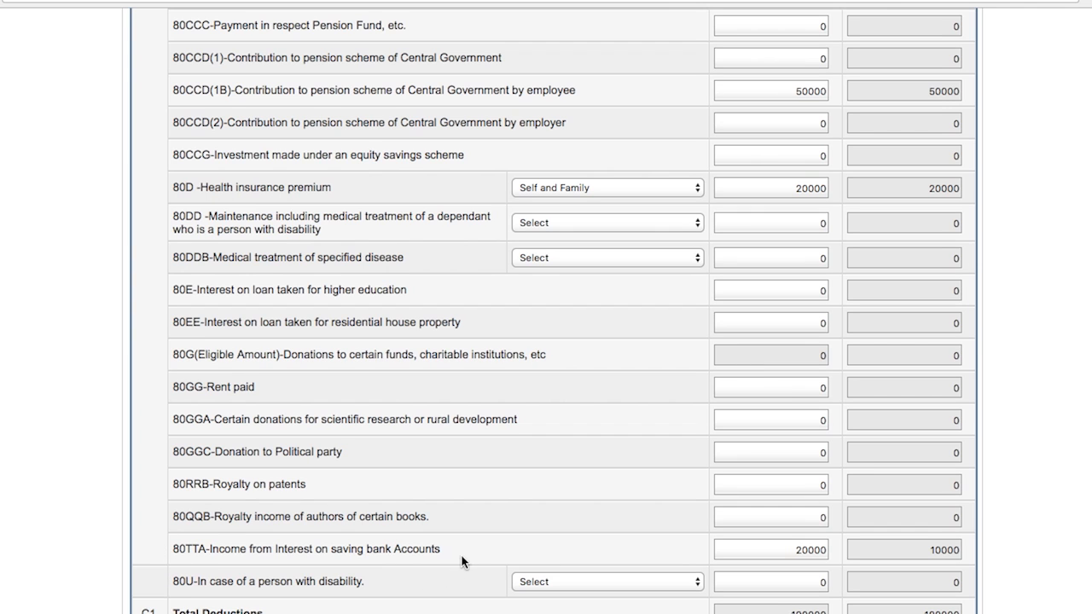
{"action": "double_click", "coordinate": [811, 549]}
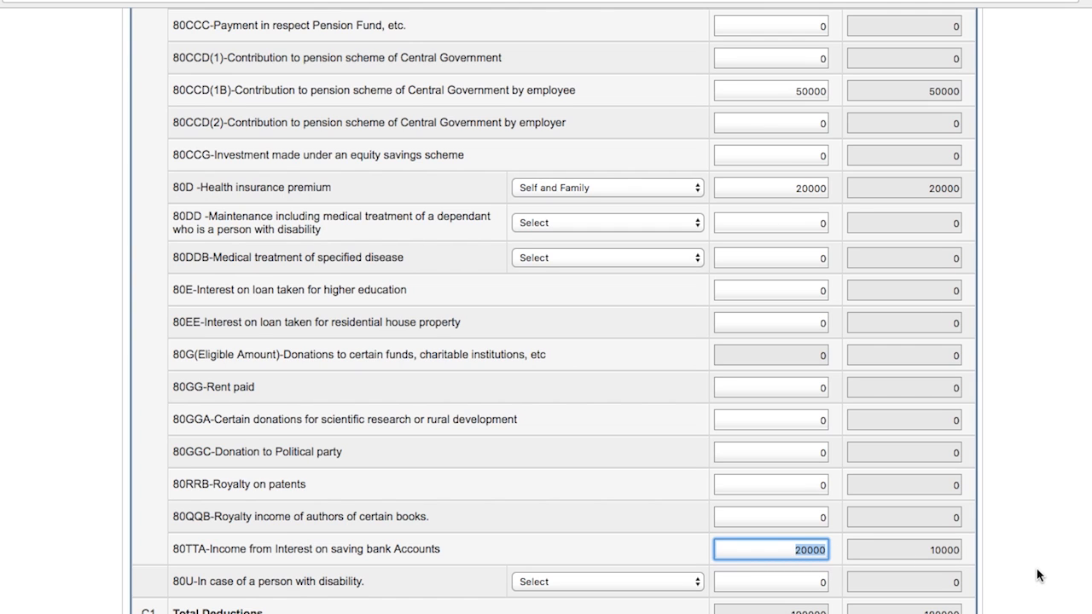
{"action": "left_click_drag", "start_coordinate": [921, 546], "coordinate": [969, 552]}
{"action": "left_click", "coordinate": [990, 553]}
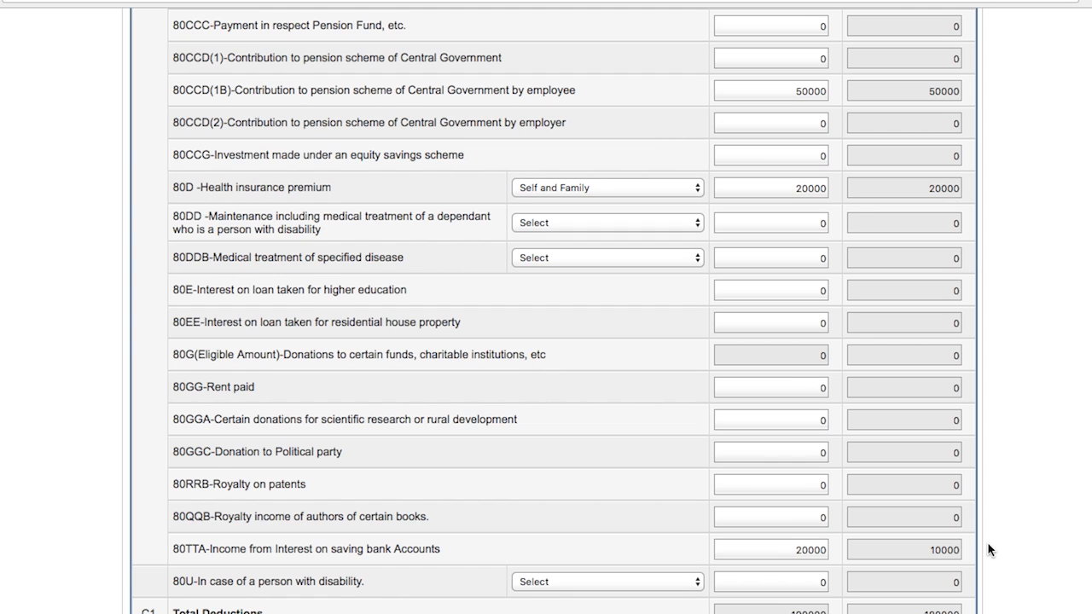
{"action": "scroll", "coordinate": [987, 549], "scroll_direction": "down", "scroll_amount": 1}
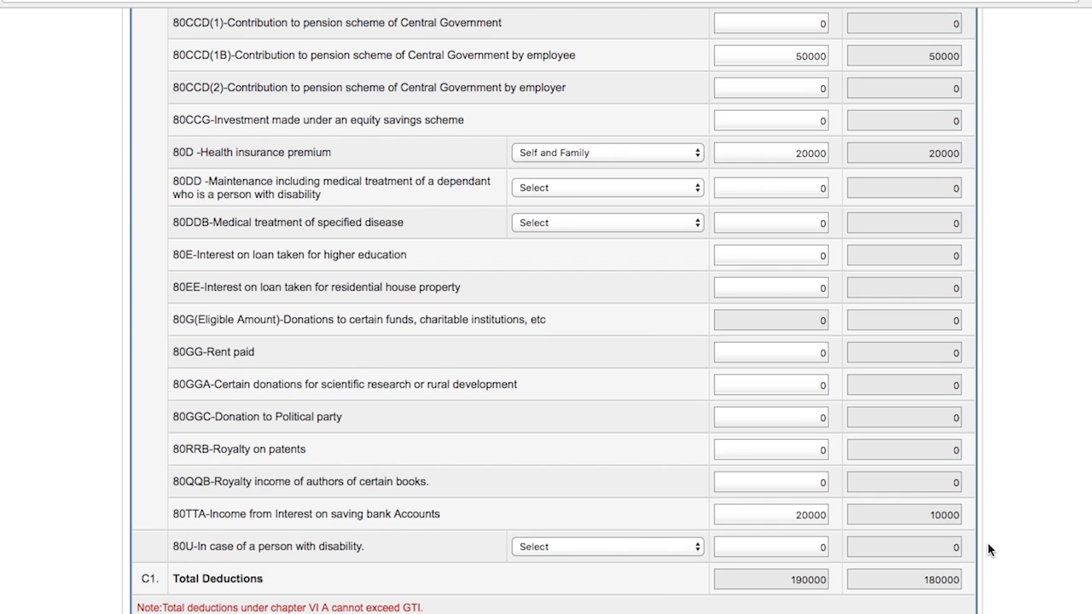
{"action": "scroll", "coordinate": [989, 549], "scroll_direction": "down", "scroll_amount": 1}
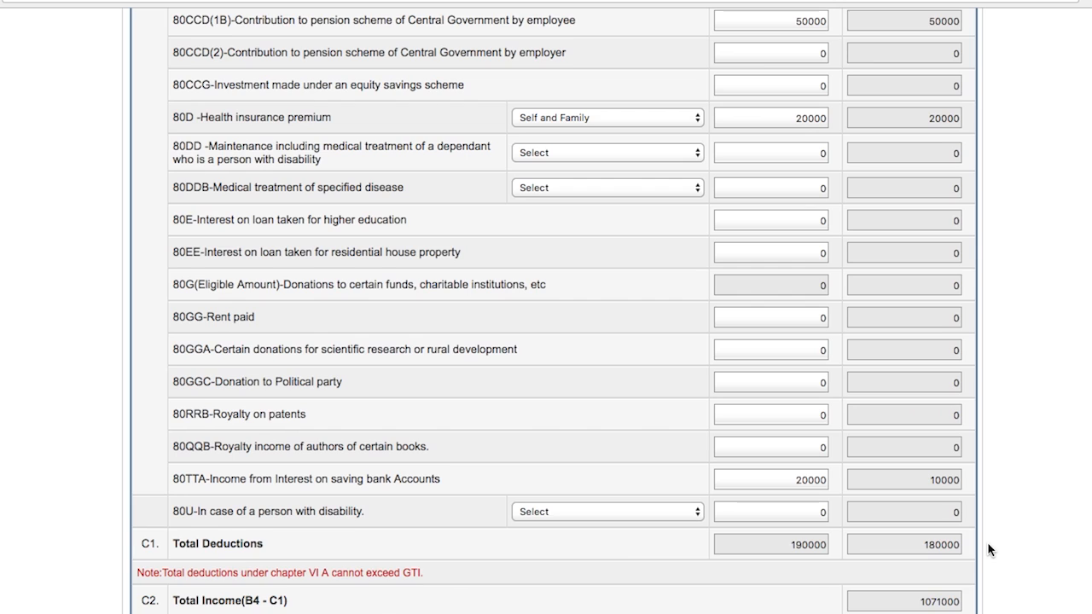
{"action": "scroll", "coordinate": [989, 549], "scroll_direction": "down", "scroll_amount": 2}
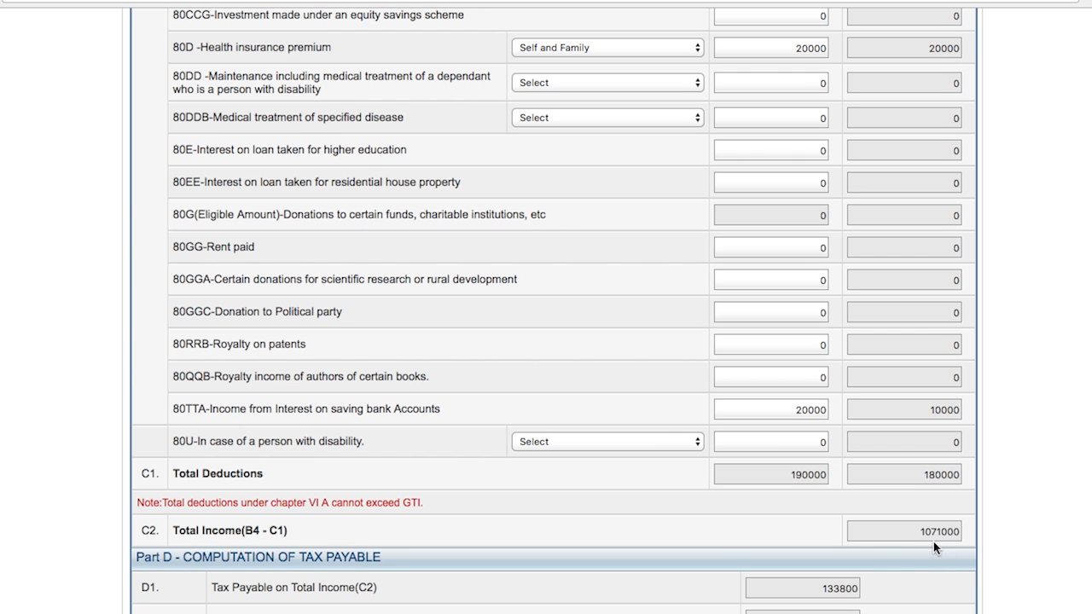
Step: Review the tax payable computation in Part D and save the return as a draft
{"action": "scroll", "coordinate": [554, 308], "scroll_direction": "down", "scroll_amount": 8}
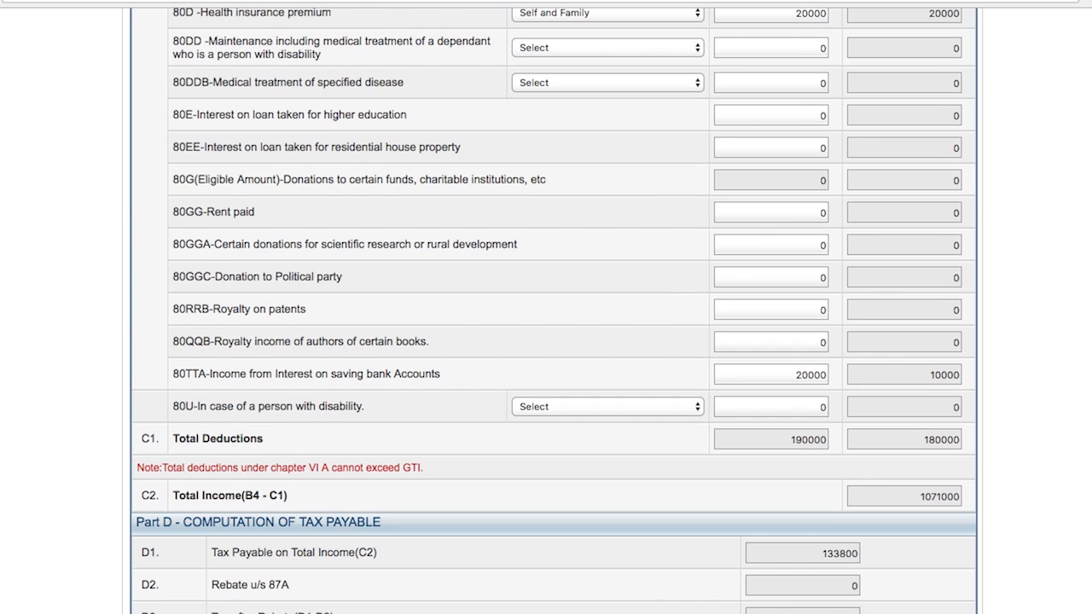
{"action": "scroll", "coordinate": [554, 309], "scroll_direction": "down", "scroll_amount": 2}
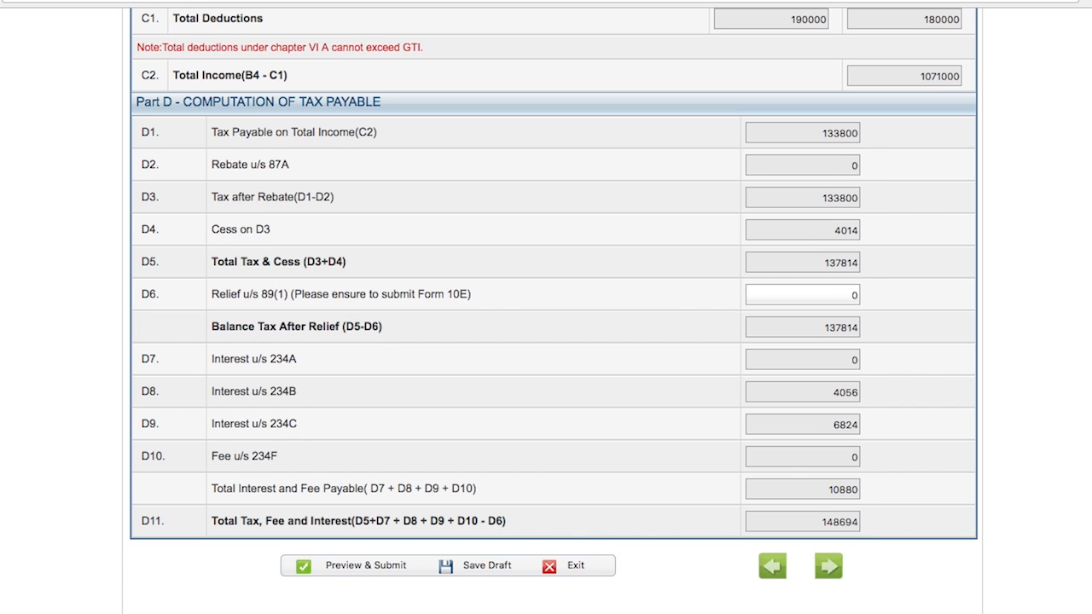
{"action": "left_click", "coordinate": [480, 567]}
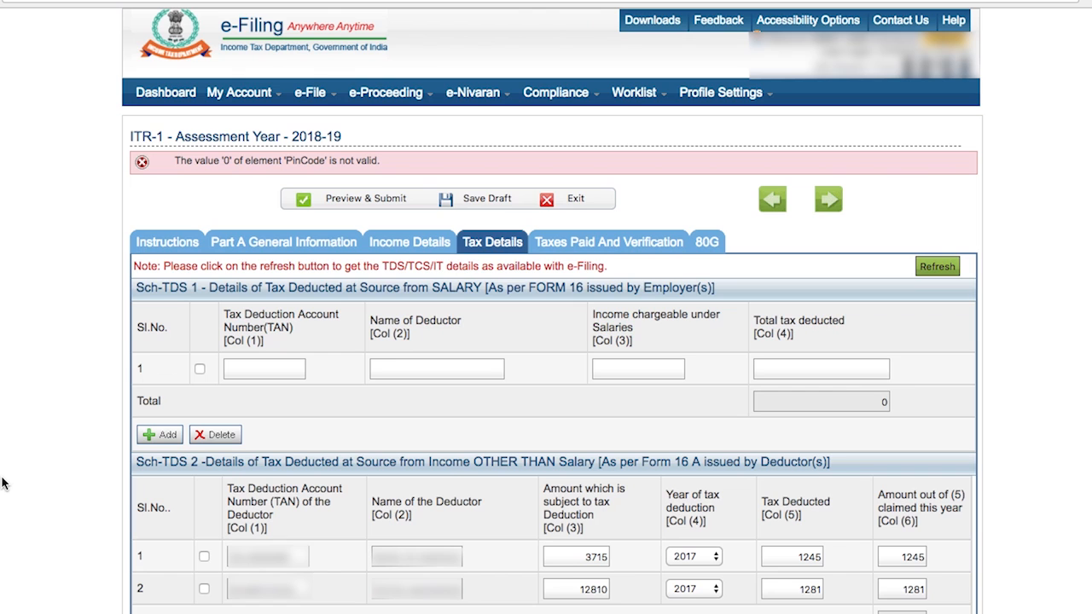
Step: Review the TDS entries for income other than salary, then move on to the Taxes Paid and Verification tab
{"action": "scroll", "coordinate": [3, 483], "scroll_direction": "down", "scroll_amount": 3}
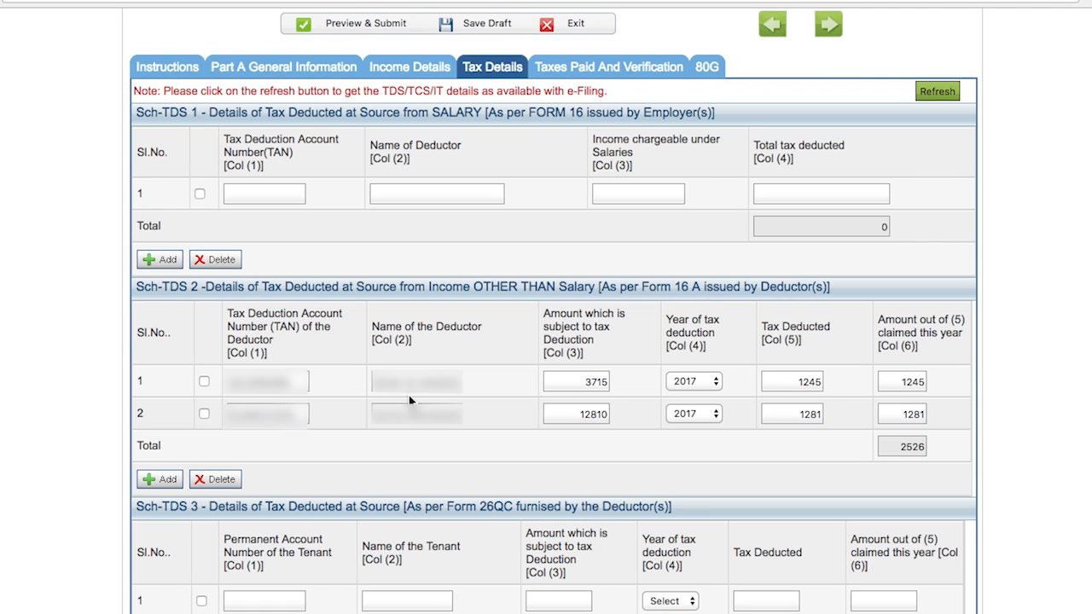
{"action": "key", "text": "Tab"}
{"action": "key", "text": "Tab"}
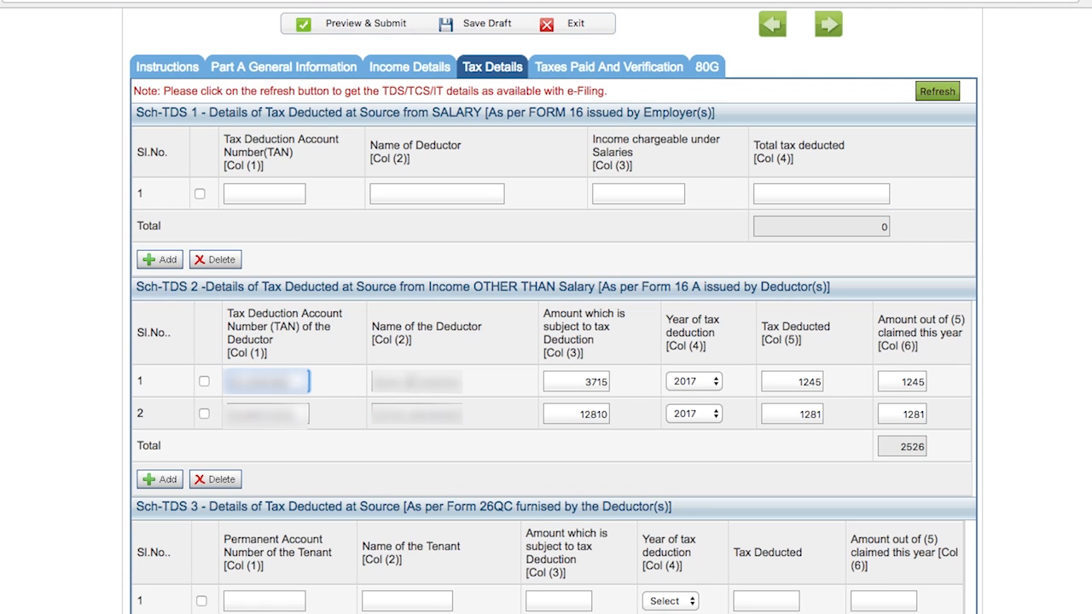
{"action": "key", "text": "Tab"}
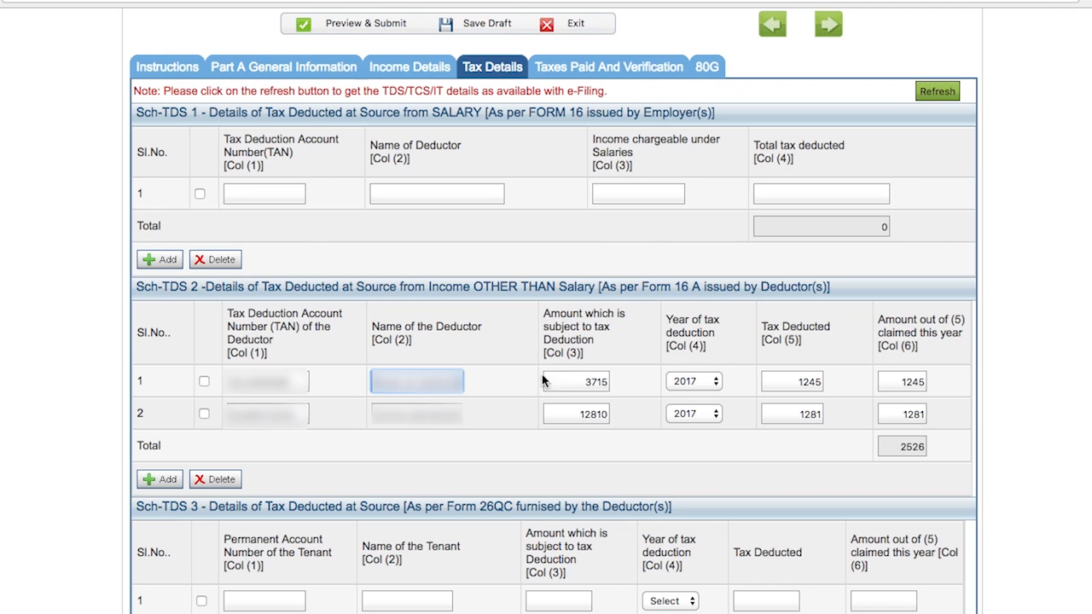
{"action": "left_click", "coordinate": [583, 381]}
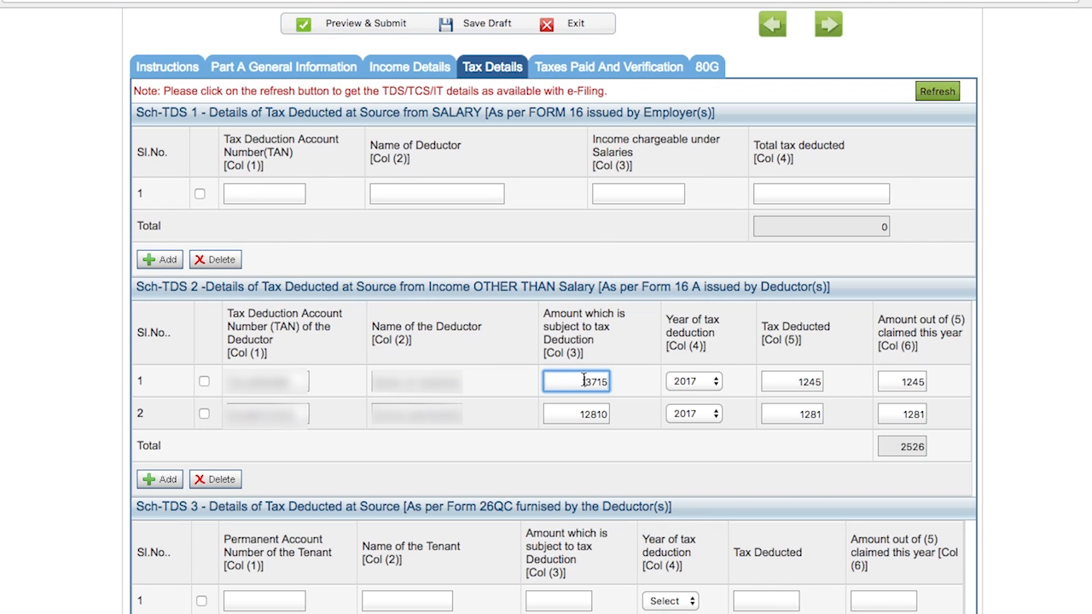
{"action": "left_click", "coordinate": [696, 382]}
{"action": "left_click", "coordinate": [711, 380]}
{"action": "left_click", "coordinate": [783, 389]}
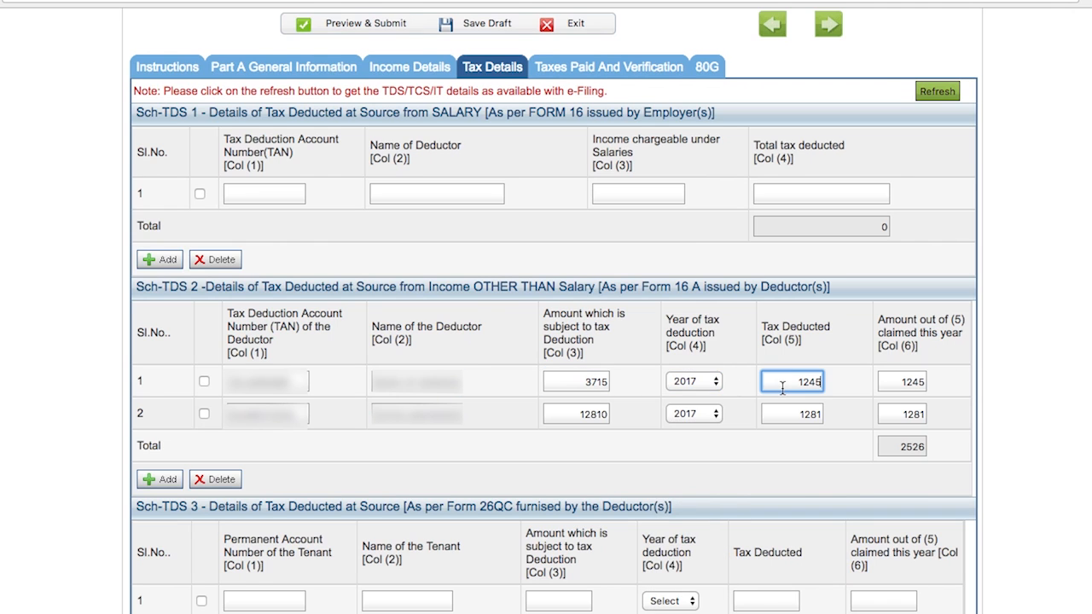
{"action": "left_click", "coordinate": [1056, 385]}
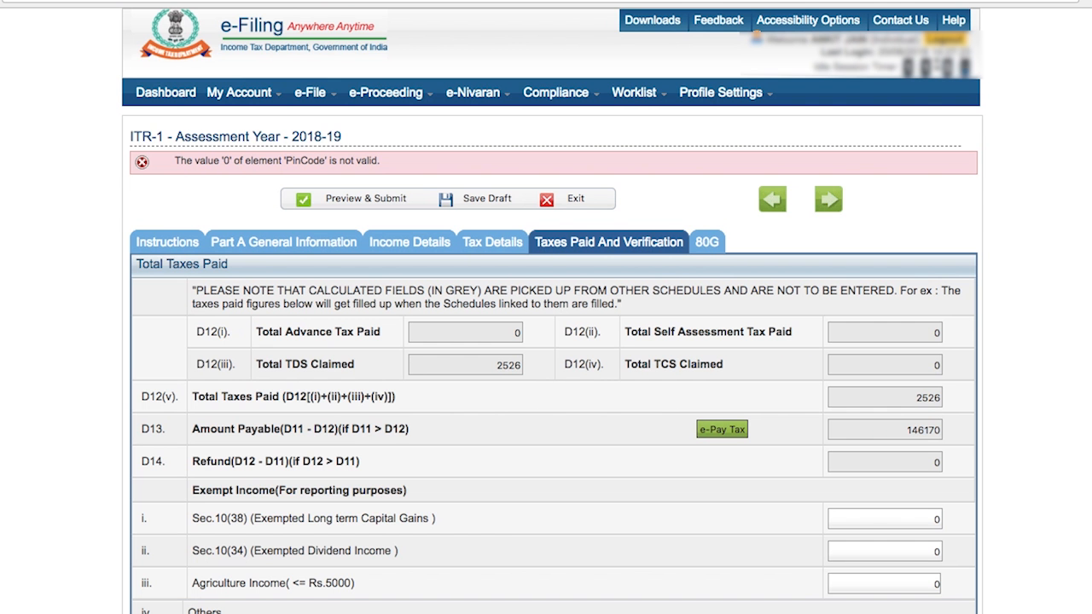
Step: Start e-Pay Tax for the amount payable and confirm the redirection to the NSDL website
{"action": "scroll", "coordinate": [553, 341], "scroll_direction": "down", "scroll_amount": 3}
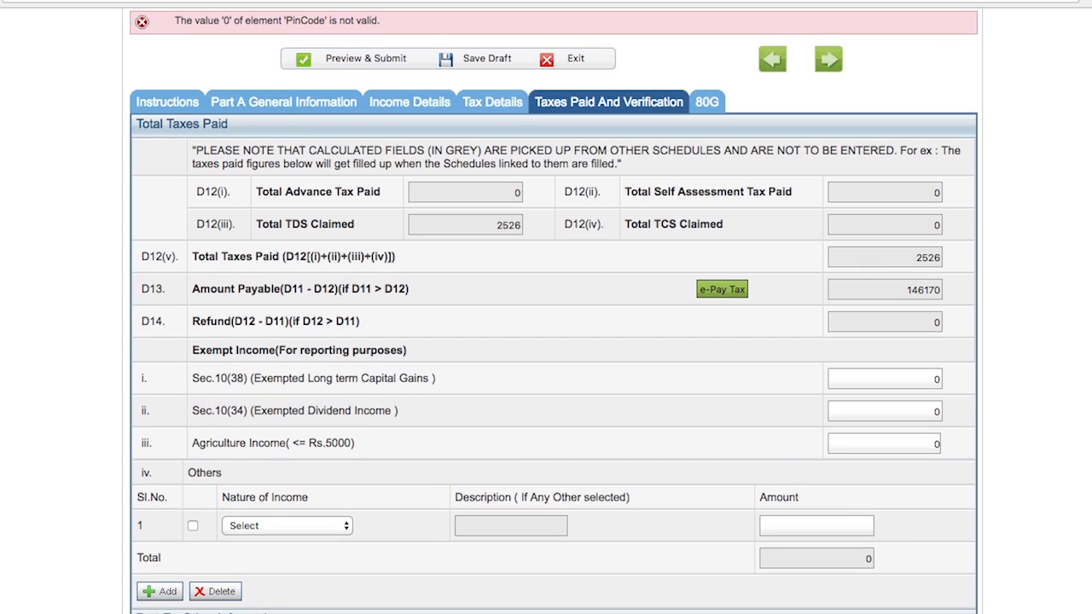
{"action": "scroll", "coordinate": [552, 341], "scroll_direction": "down", "scroll_amount": 1}
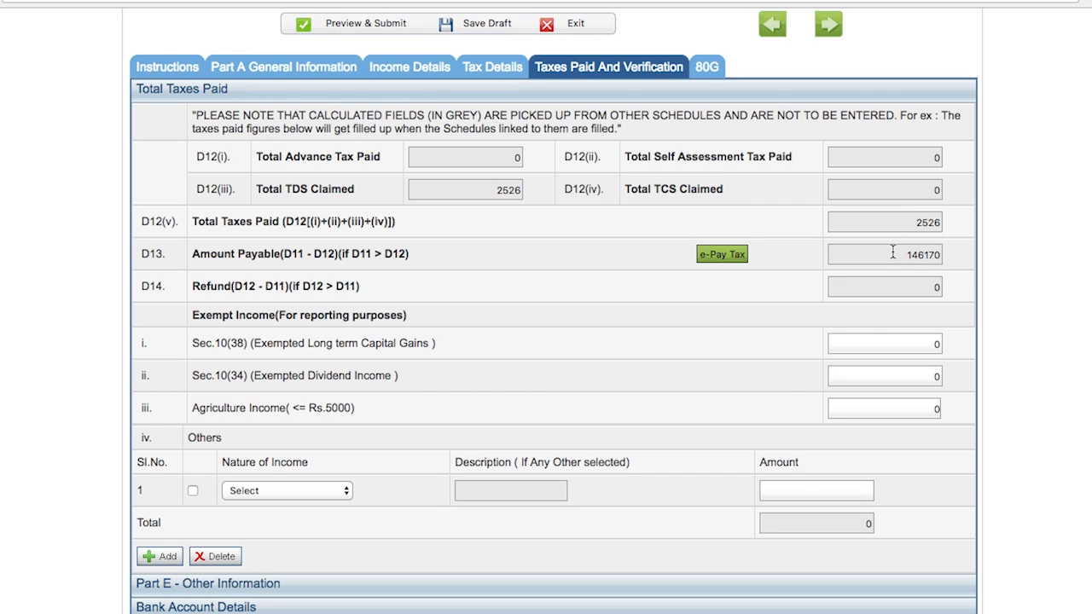
{"action": "left_click", "coordinate": [723, 256]}
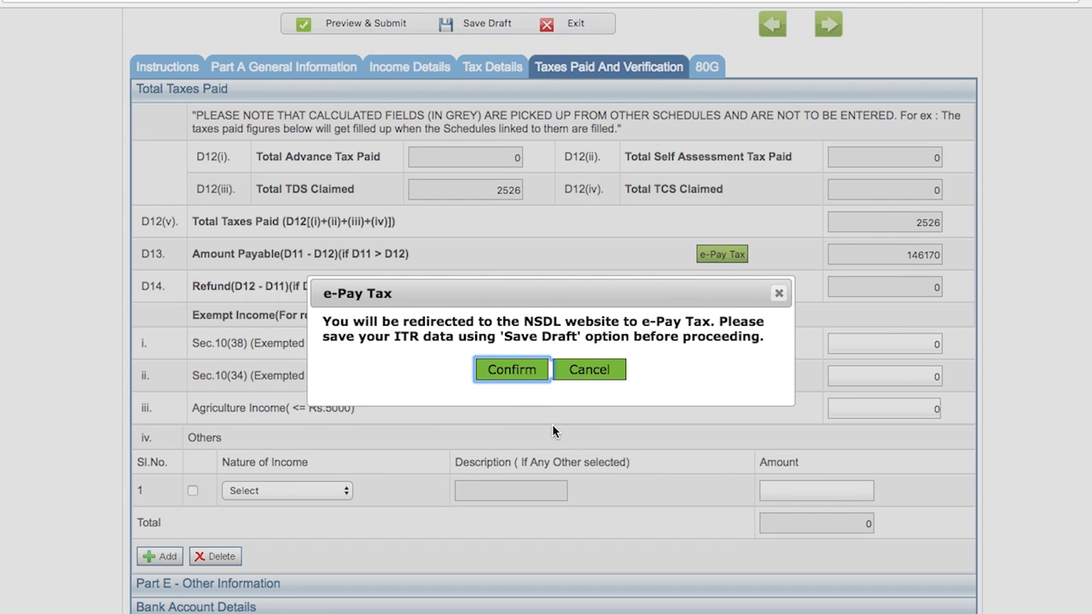
{"action": "left_click", "coordinate": [512, 369]}
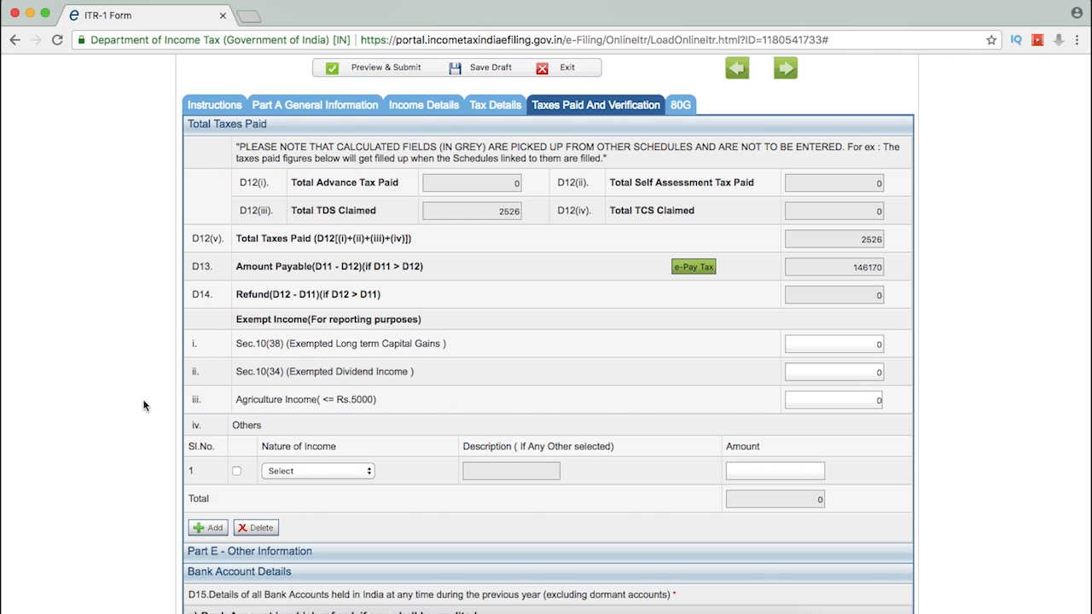
Step: Add an exempt income entry of nature Sec 10(5)-Leave Travel allowance with an amount of 2000
{"action": "scroll", "coordinate": [144, 405], "scroll_direction": "down", "scroll_amount": 2}
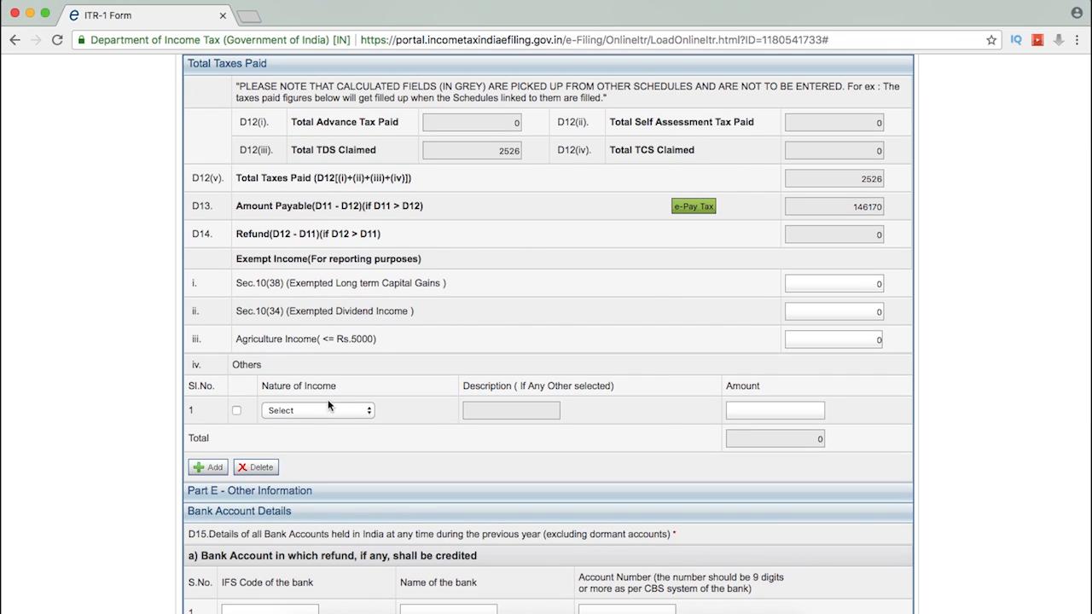
{"action": "left_click", "coordinate": [329, 412]}
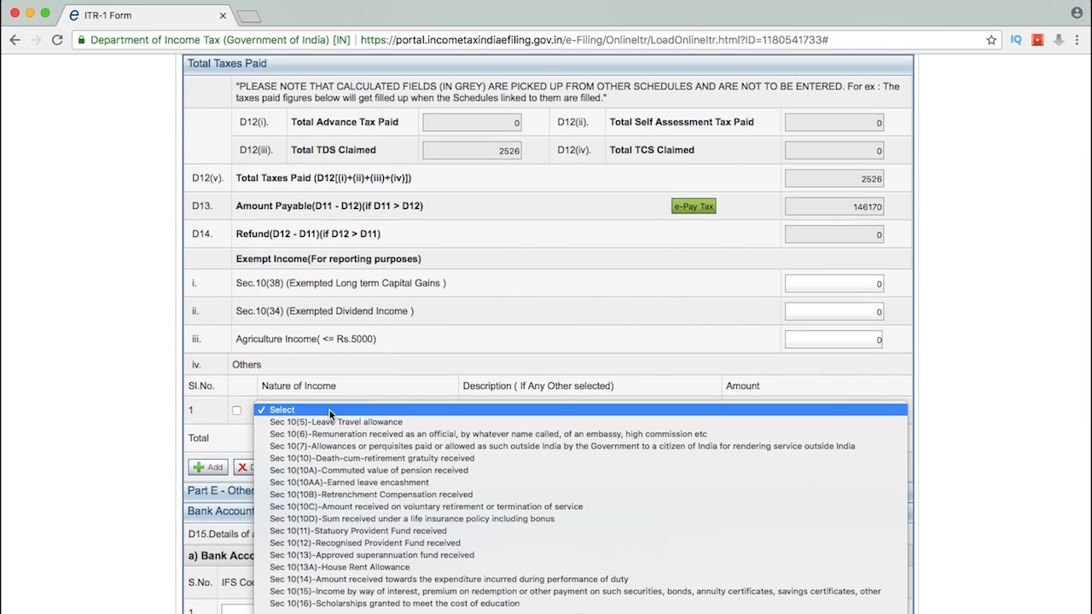
{"action": "left_click", "coordinate": [337, 421]}
{"action": "left_click", "coordinate": [739, 410]}
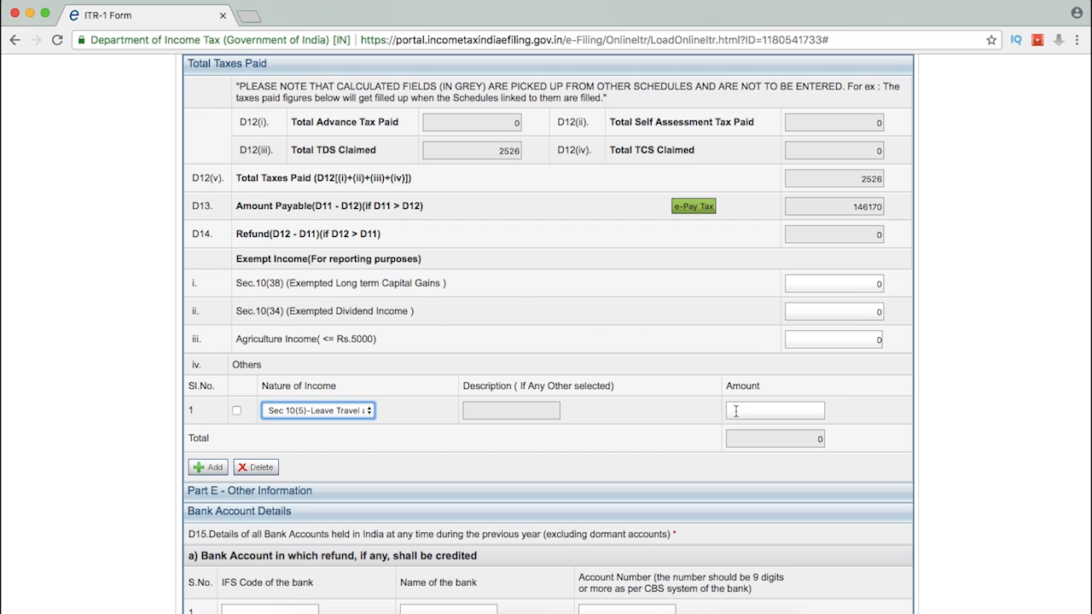
{"action": "type", "text": "2000"}
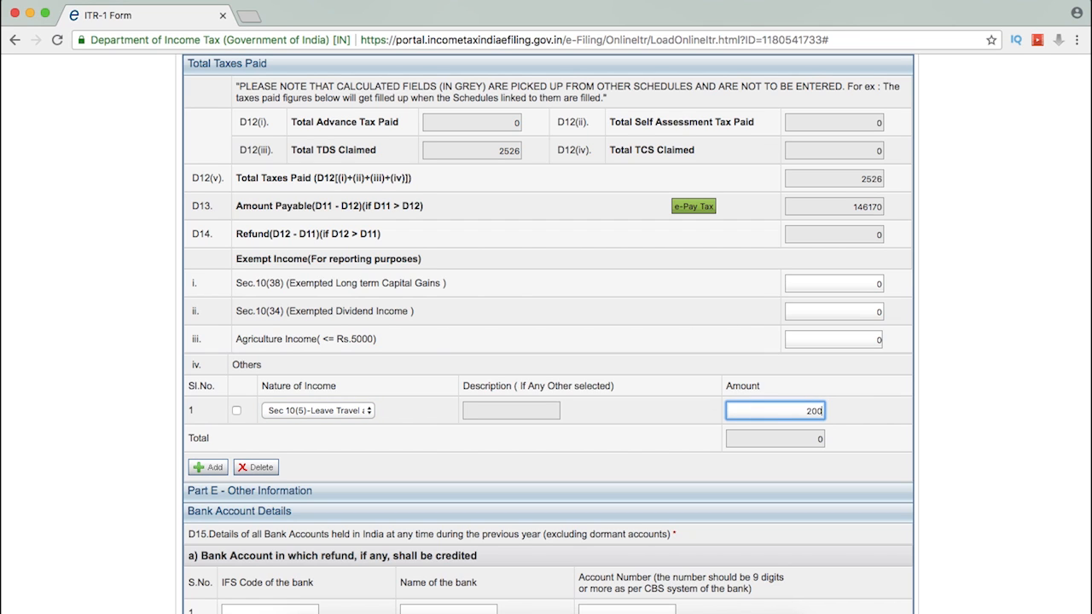
{"action": "left_click", "coordinate": [963, 440]}
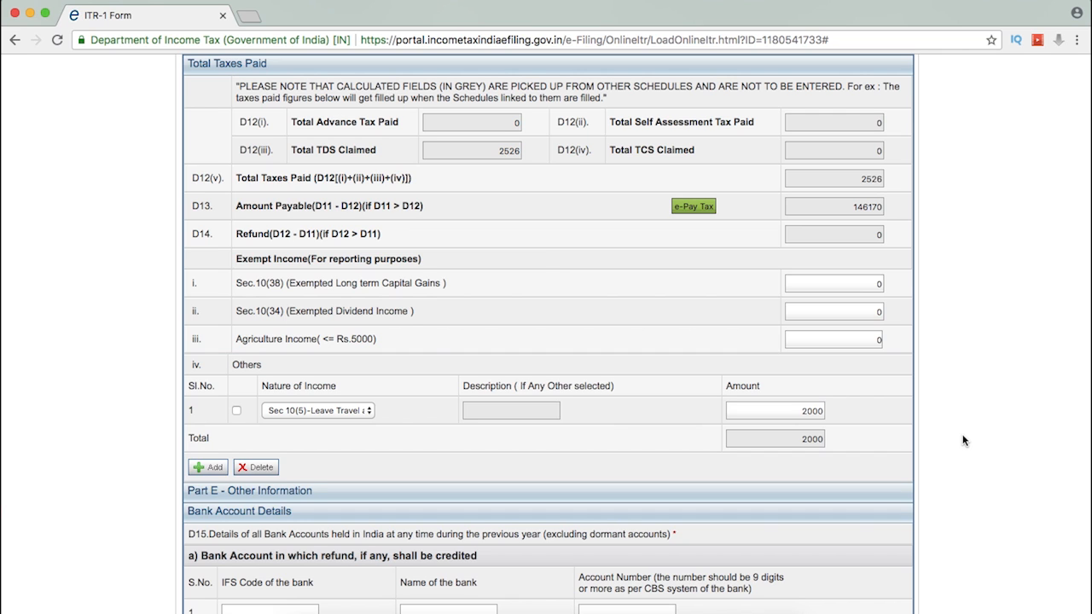
Step: Examine the bank account fields for the refund account and other bank accounts
{"action": "scroll", "coordinate": [963, 440], "scroll_direction": "down", "scroll_amount": 1}
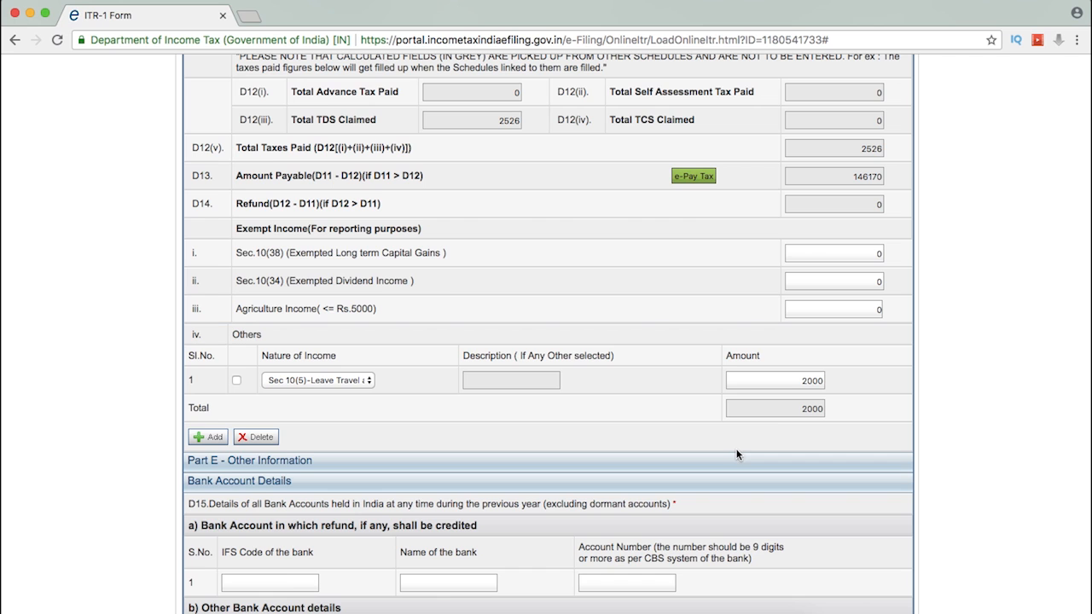
{"action": "left_click", "coordinate": [236, 382]}
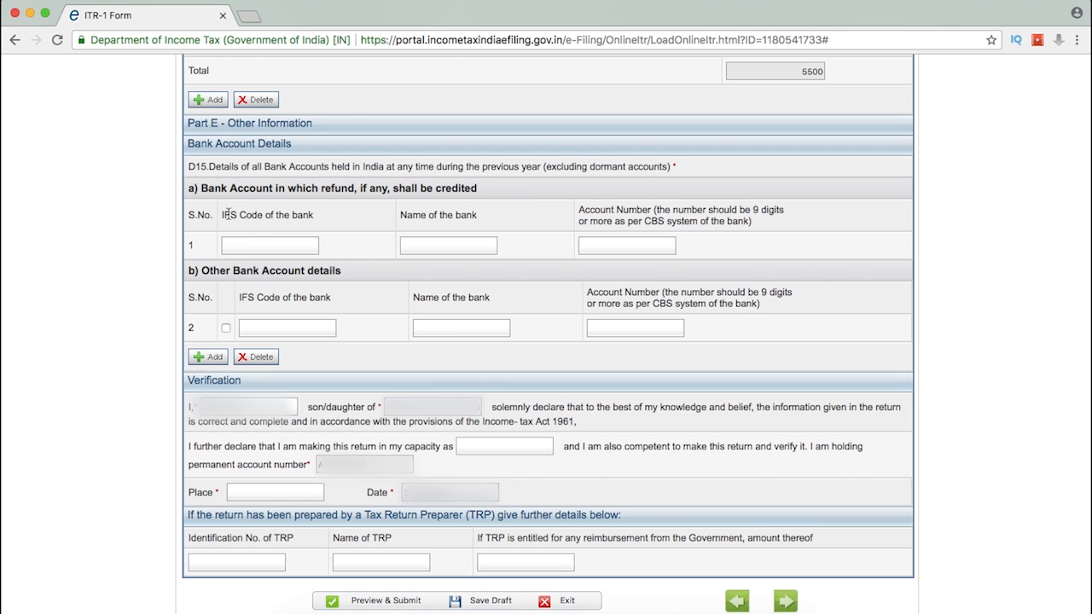
{"action": "left_click", "coordinate": [264, 248]}
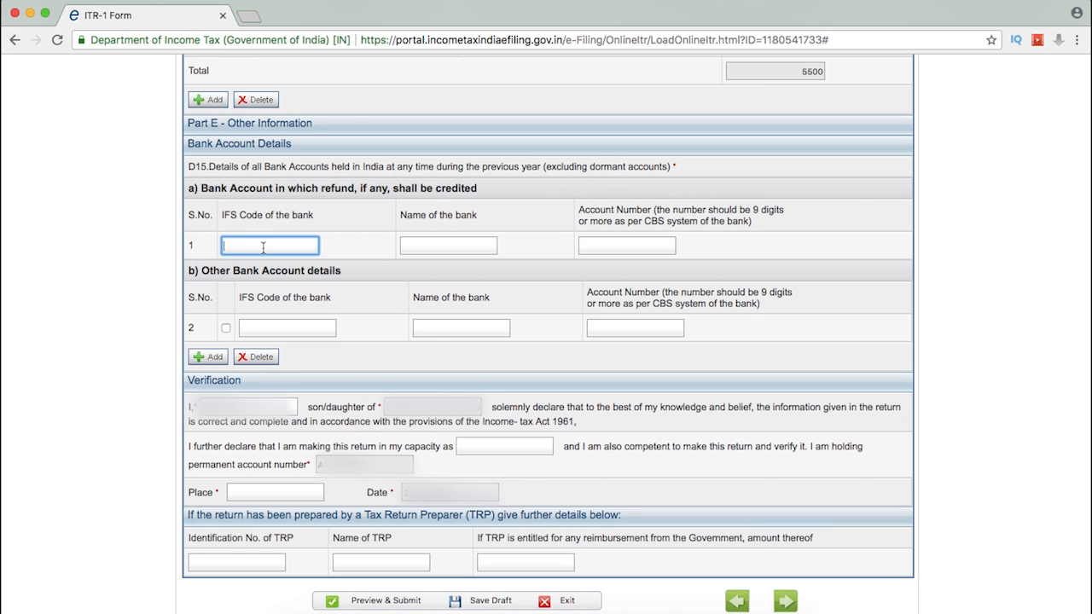
{"action": "left_click", "coordinate": [435, 245]}
{"action": "scroll", "coordinate": [435, 245], "scroll_direction": "down", "scroll_amount": 1}
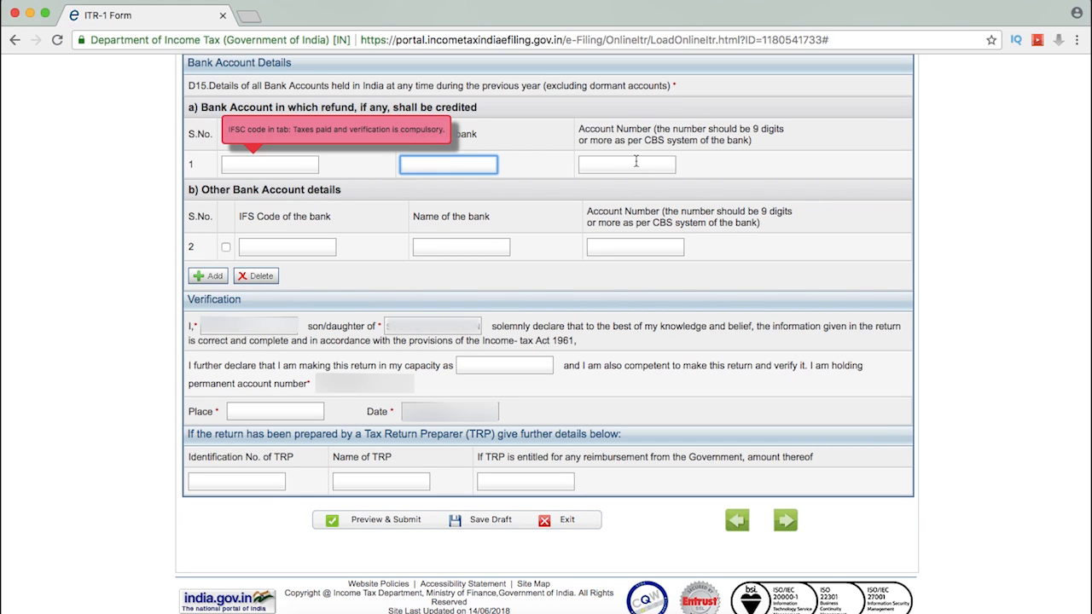
{"action": "key", "text": "Tab"}
{"action": "left_click", "coordinate": [277, 249]}
{"action": "left_click", "coordinate": [473, 245]}
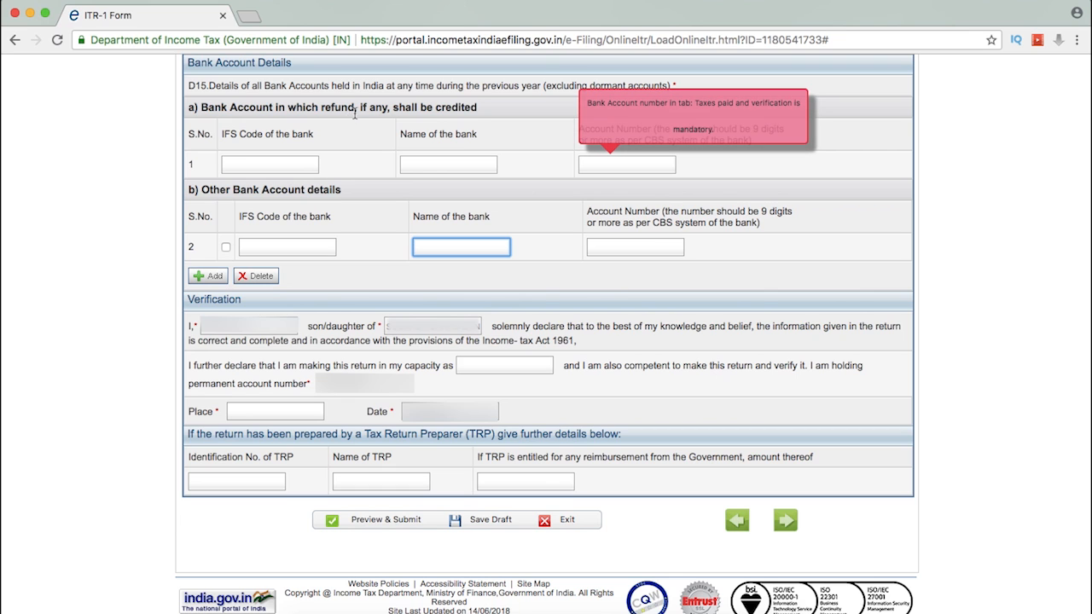
{"action": "left_click", "coordinate": [633, 246]}
{"action": "left_click", "coordinate": [99, 250]}
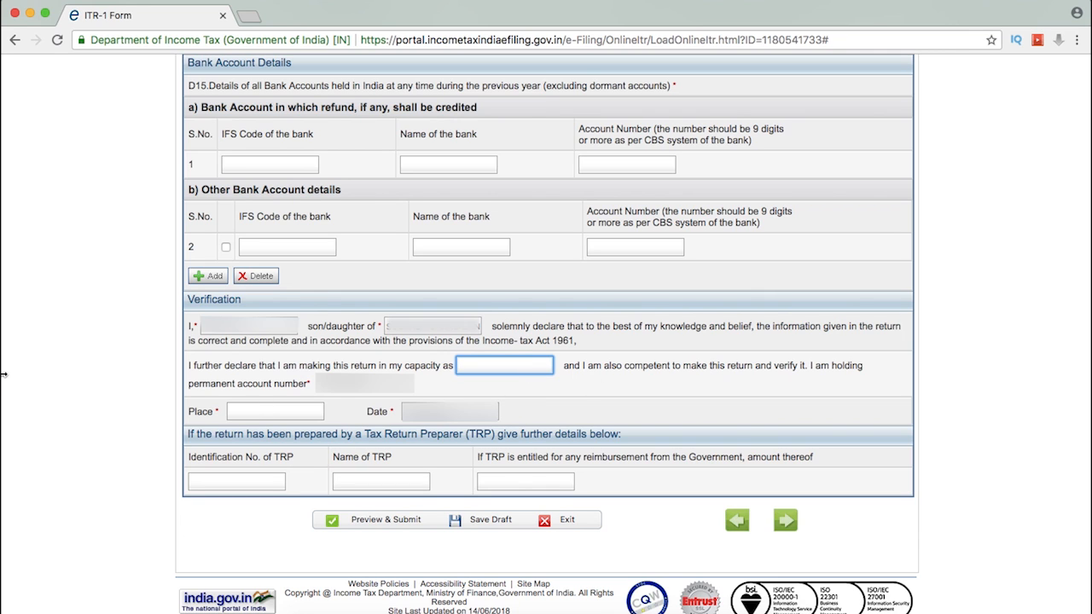
Step: Fill the verification section with INDIVIDUAL as the capacity and NEW DELHI as the place
{"action": "type", "text": "INDIVIDUAL"}
{"action": "left_click", "coordinate": [287, 418]}
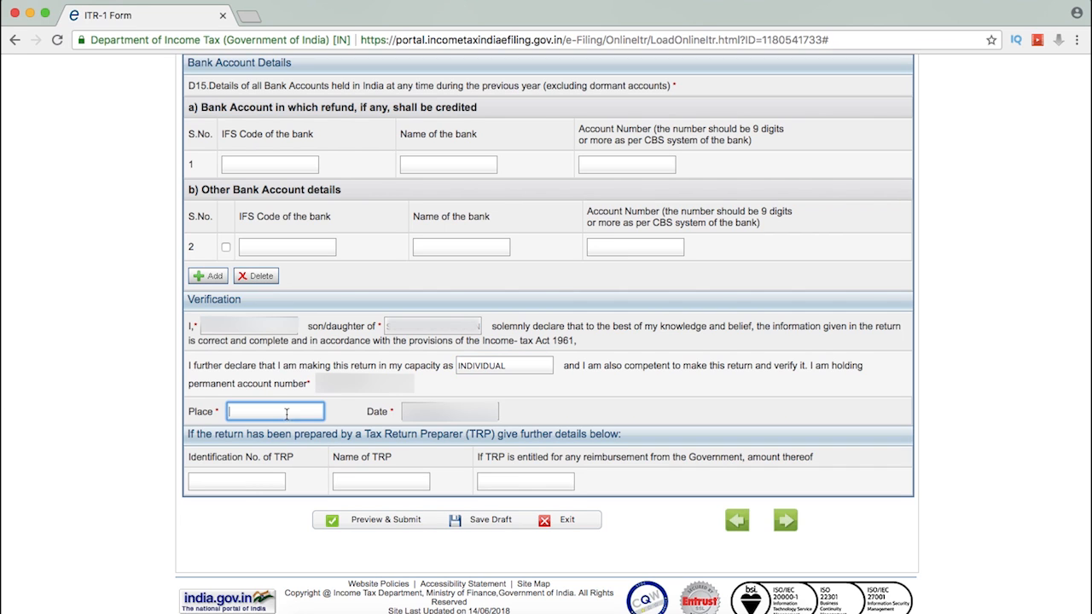
{"action": "type", "text": "NEW DELHI"}
Step: Save the draft and try to preview and submit the return
{"action": "left_click", "coordinate": [479, 520]}
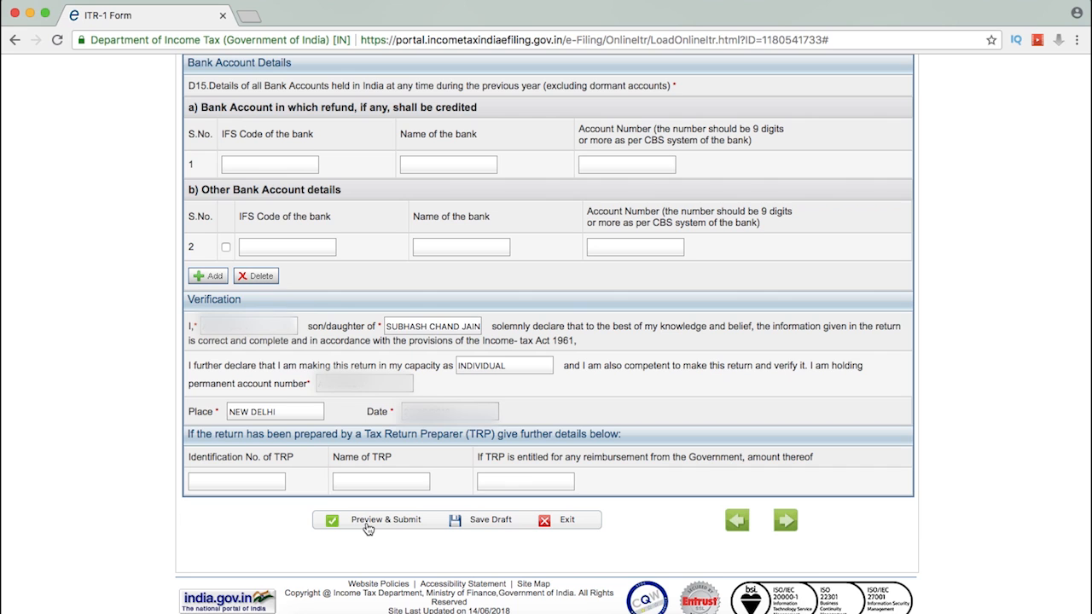
{"action": "left_click", "coordinate": [368, 526]}
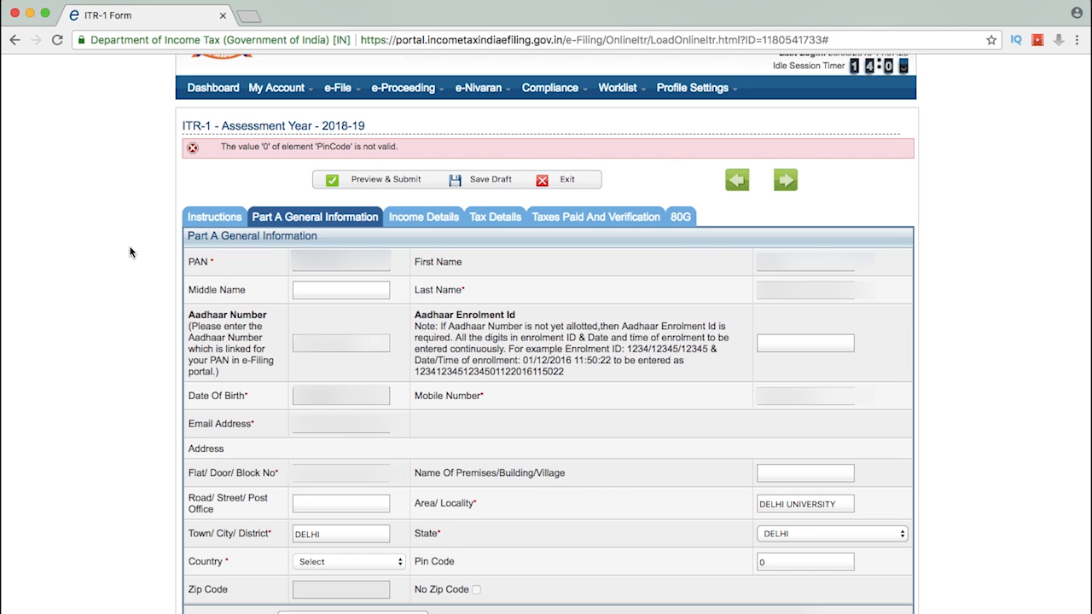
{"action": "left_click", "coordinate": [380, 179]}
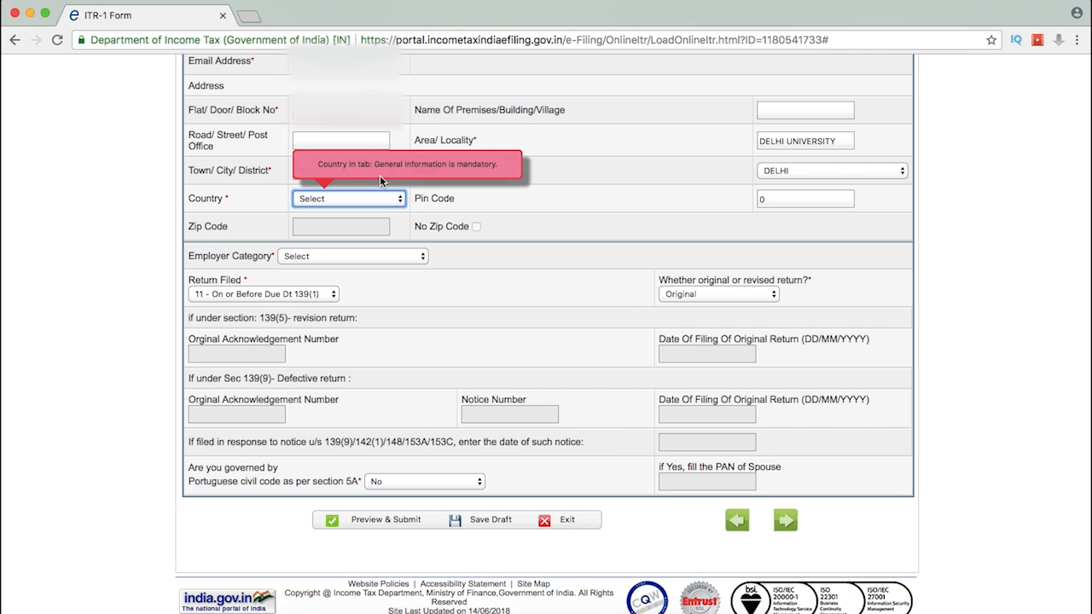